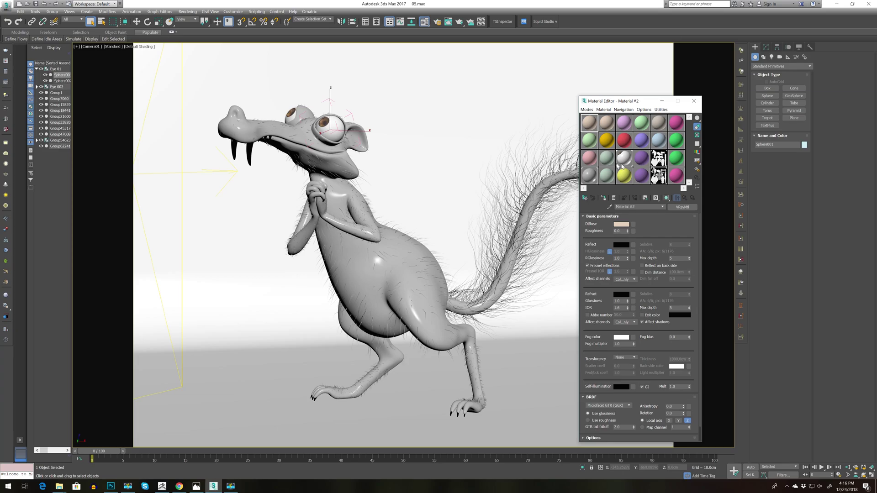
# Step: Convert the empty Material #14 slot into a VRayHairMtl material
pyautogui.click(607, 175)
pyautogui.click(682, 209)
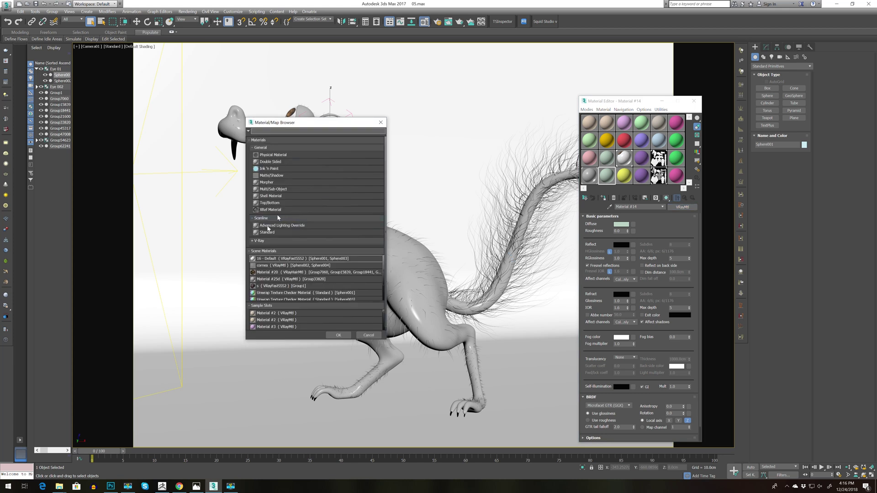
pyautogui.click(263, 241)
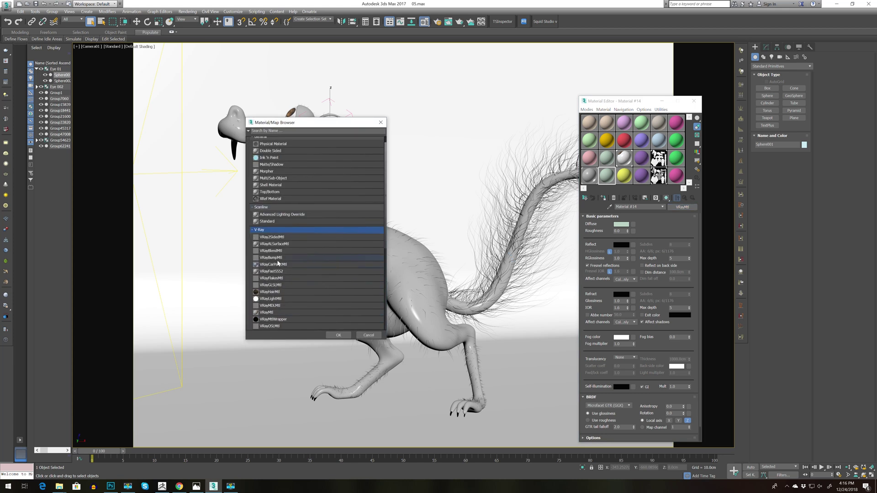
pyautogui.scroll(-1, 279, 270)
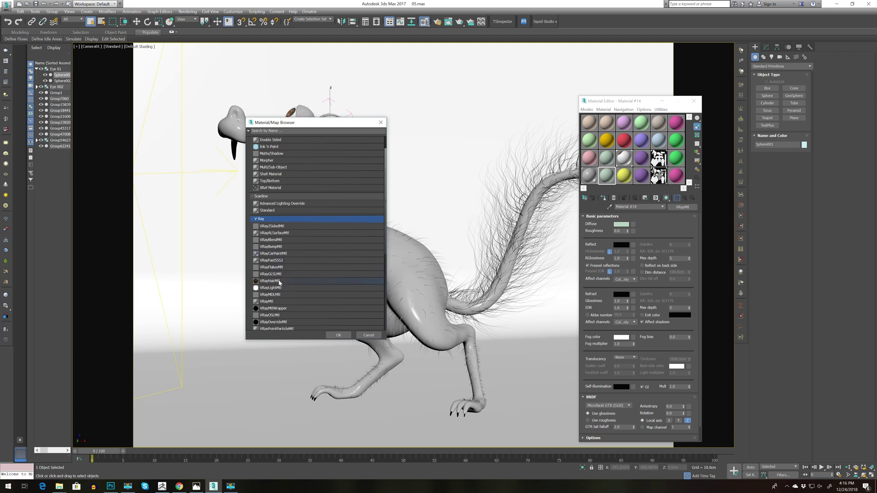
pyautogui.click(279, 282)
pyautogui.doubleClick(270, 281)
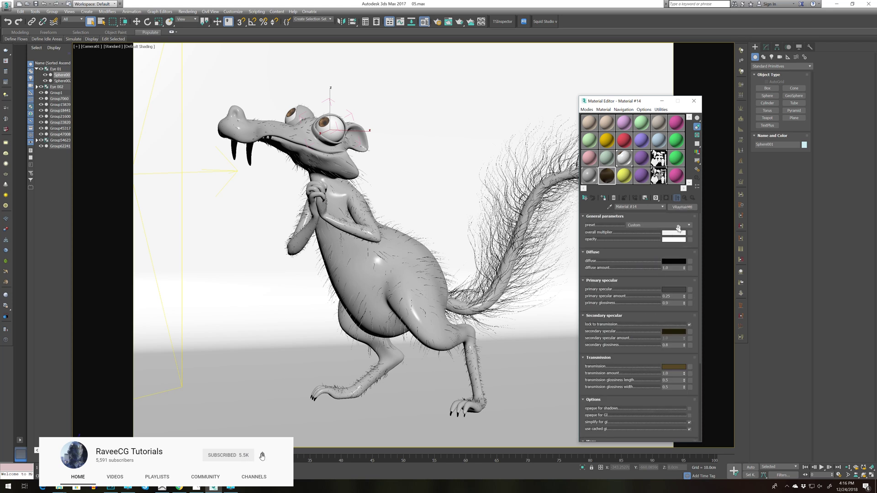
# Step: Apply the White shiny preset to the hair material
pyautogui.click(665, 225)
pyautogui.click(658, 240)
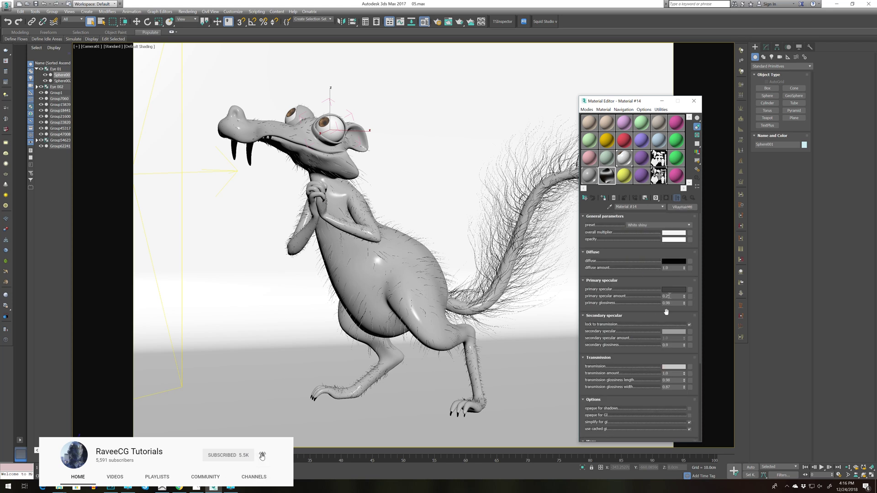
pyautogui.scroll(-5, 640, 369)
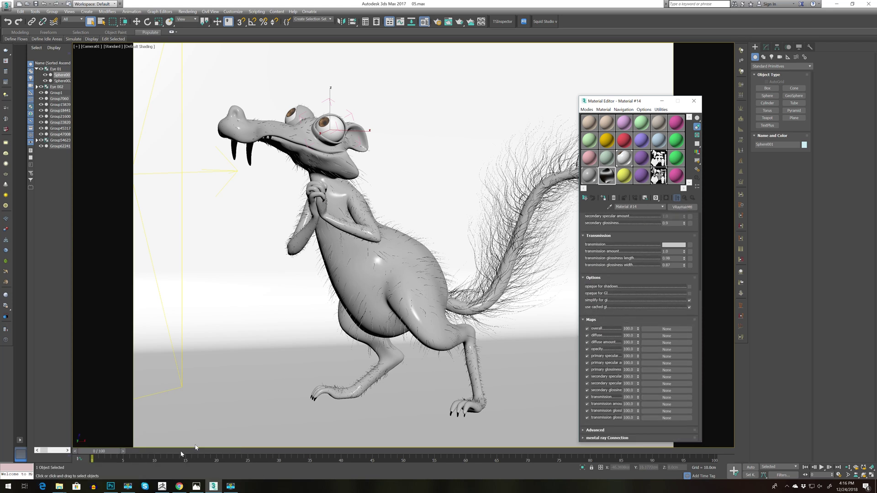
# Step: Load TEXTURE.jpg from the MAPS folder as the hair's overall map
pyautogui.click(62, 484)
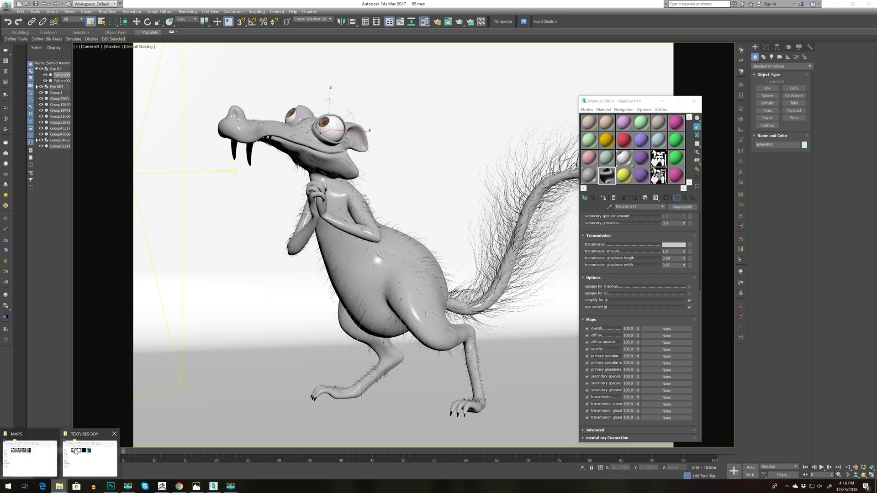
pyautogui.click(87, 454)
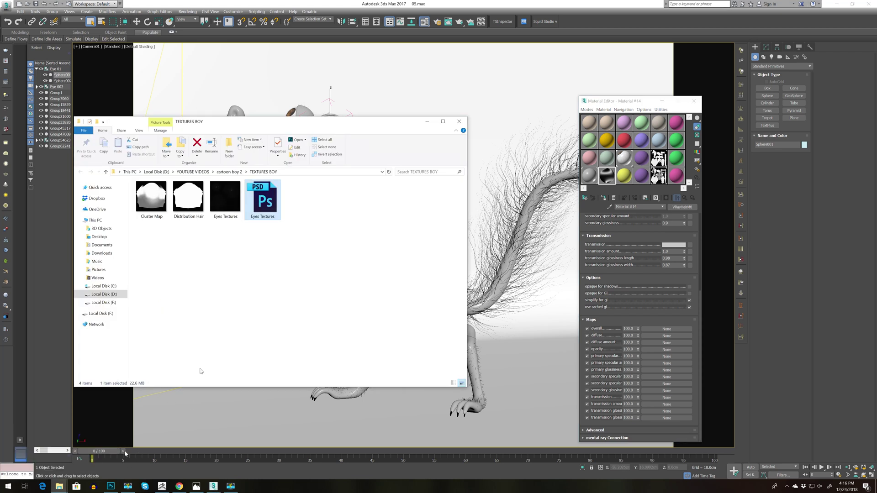
pyautogui.click(459, 122)
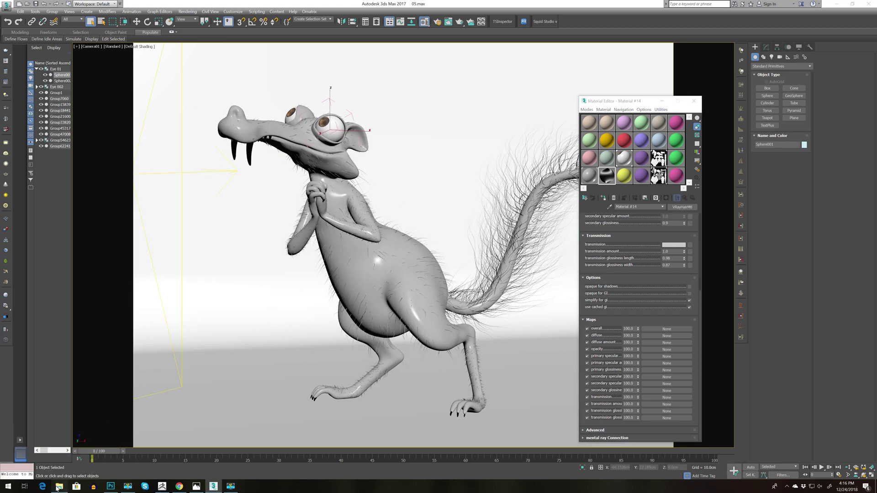
pyautogui.click(58, 487)
pyautogui.moveTo(222, 195); pyautogui.dragTo(667, 330)
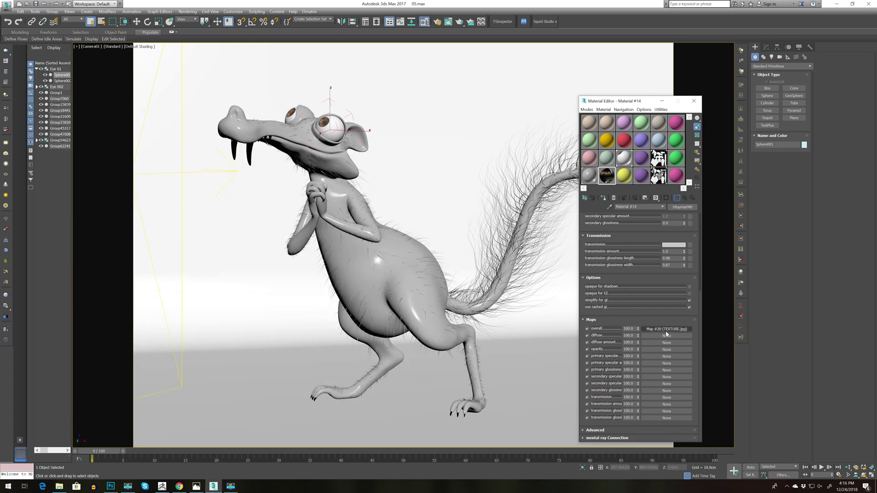
pyautogui.click(666, 329)
# Step: Rotate the TEXTURE.jpg map by setting its U angle to 180
pyautogui.click(680, 250)
pyautogui.write('1')
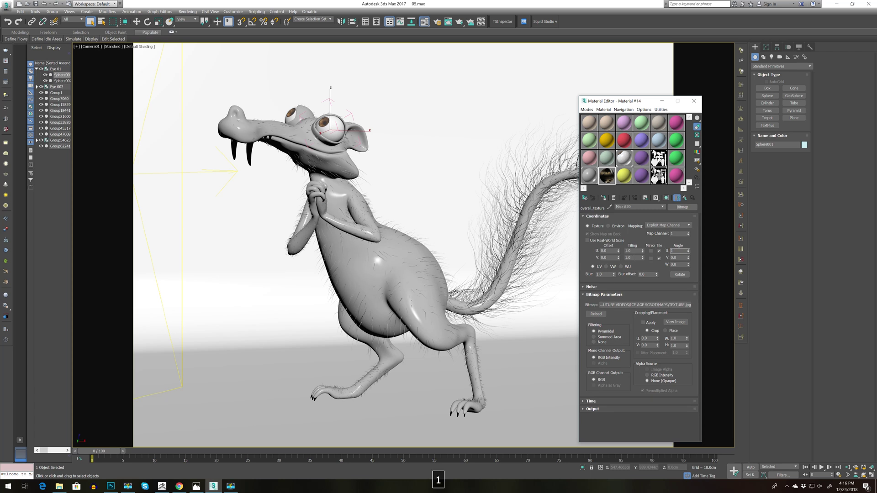
pyautogui.write('80')
pyautogui.press('Return')
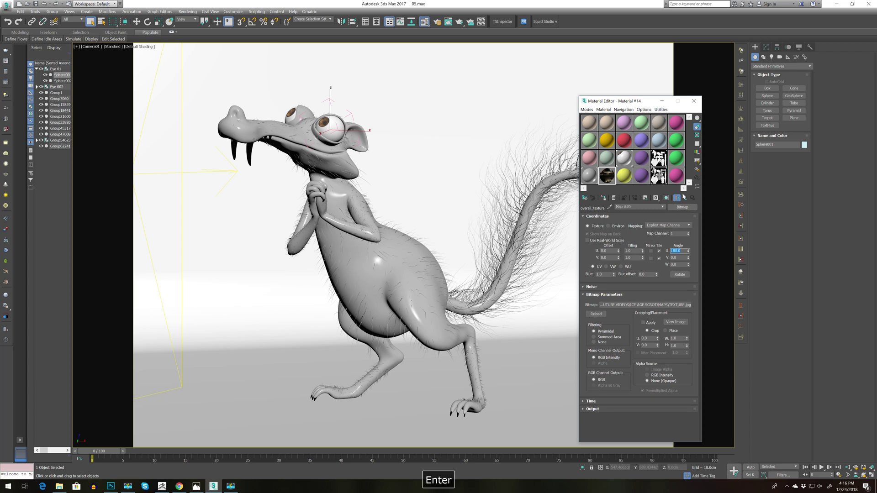
pyautogui.click(684, 197)
# Step: Instance the texture map into diffuse and transmission, with transmission amount 50.0
pyautogui.moveTo(656, 364); pyautogui.dragTo(611, 224)
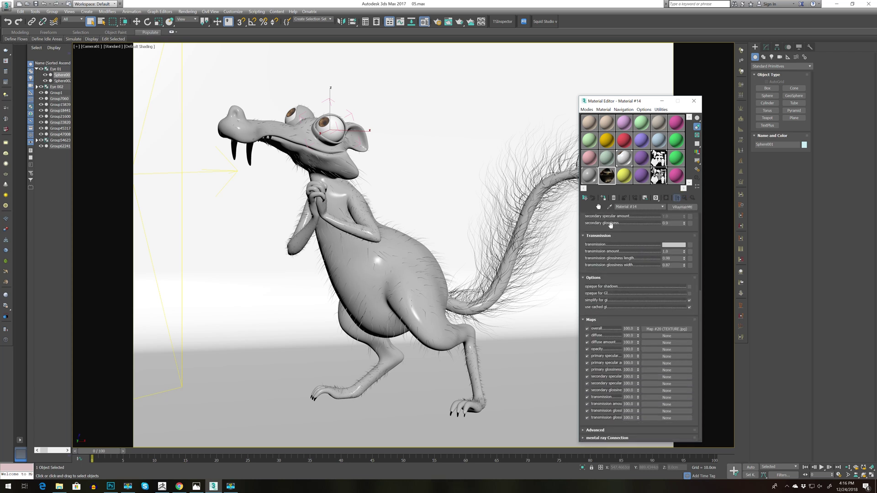
pyautogui.moveTo(666, 329); pyautogui.dragTo(667, 337)
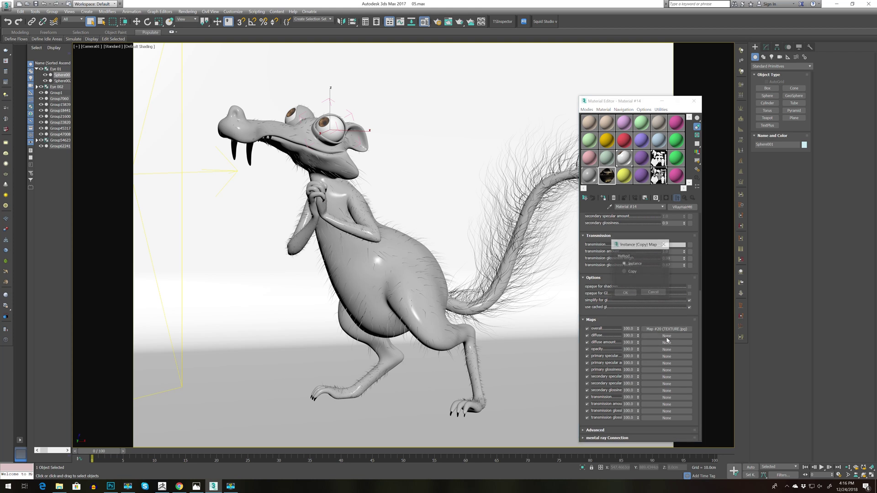
pyautogui.click(626, 293)
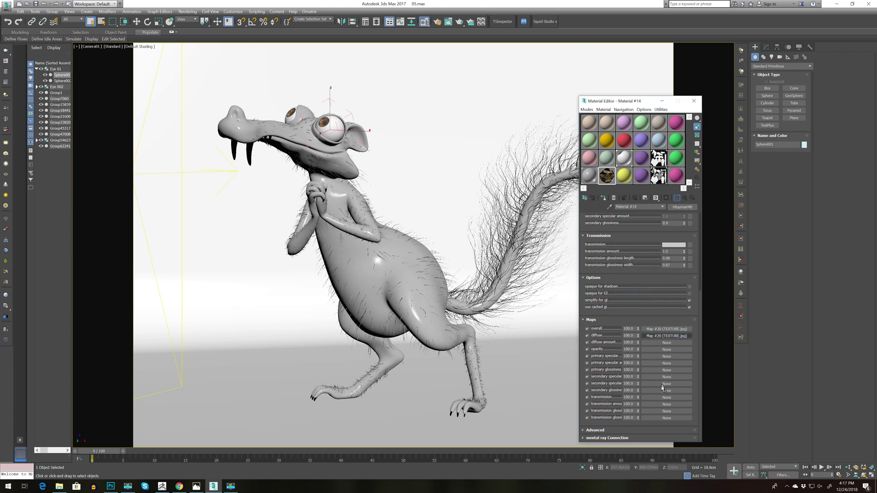
pyautogui.moveTo(664, 399); pyautogui.dragTo(665, 398)
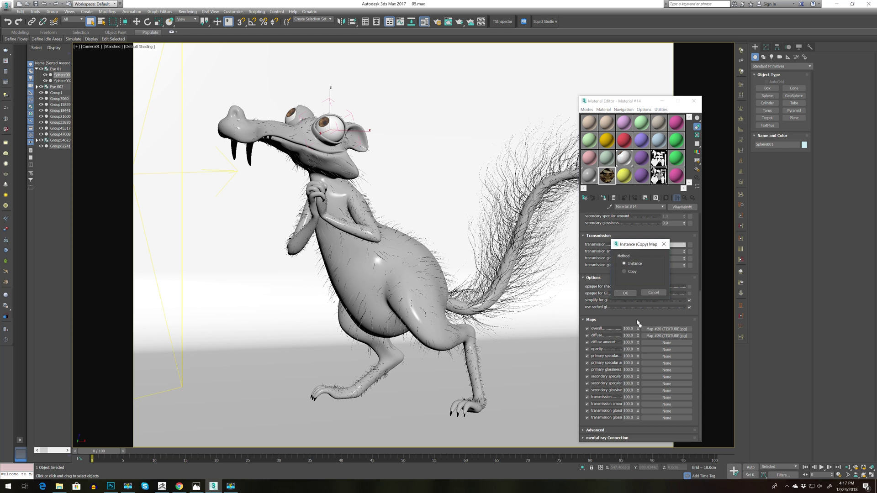
pyautogui.click(626, 293)
pyautogui.click(628, 397)
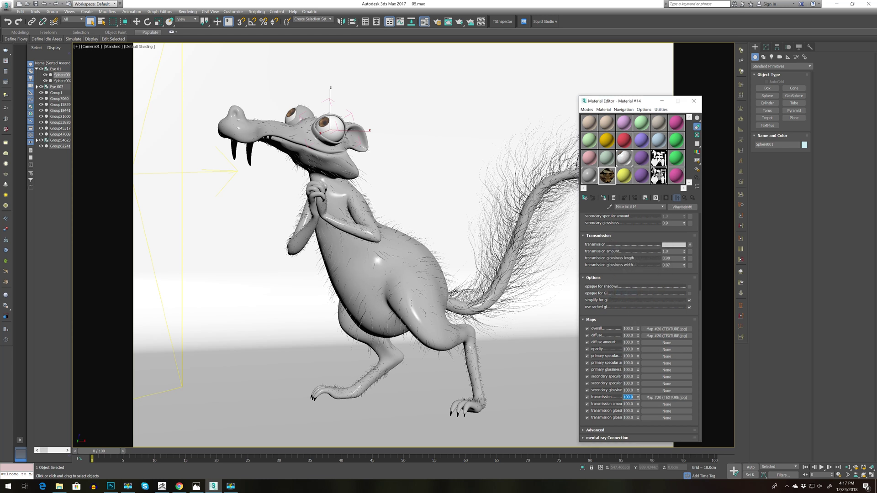
pyautogui.press('Return')
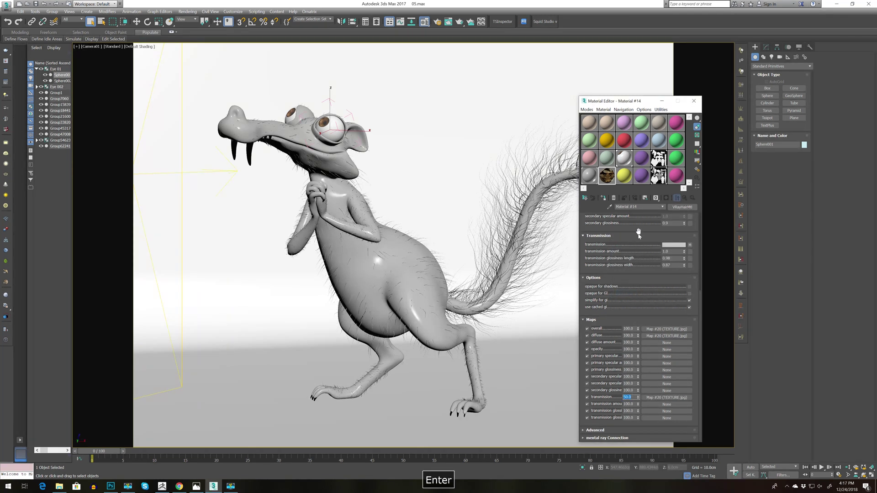
pyautogui.moveTo(638, 240); pyautogui.dragTo(644, 382)
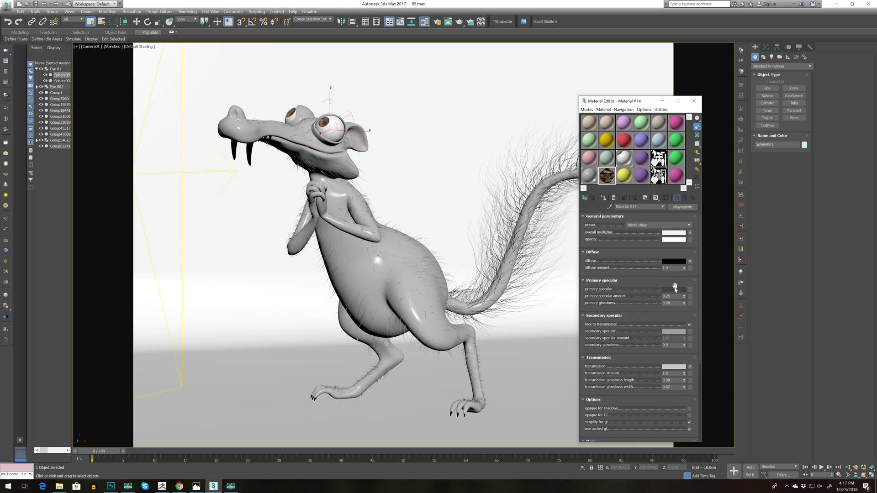
# Step: Lighten the hair's primary specular colour to light grey
pyautogui.click(673, 290)
pyautogui.moveTo(161, 62); pyautogui.dragTo(160, 43)
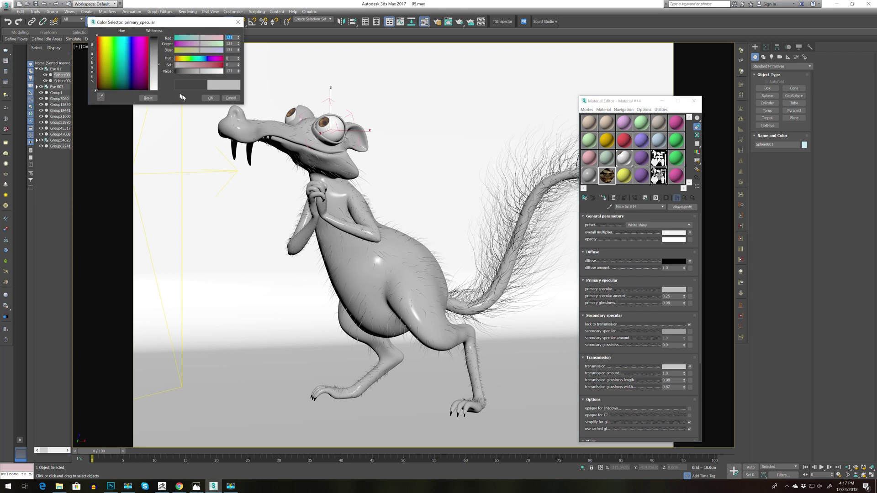
pyautogui.click(211, 97)
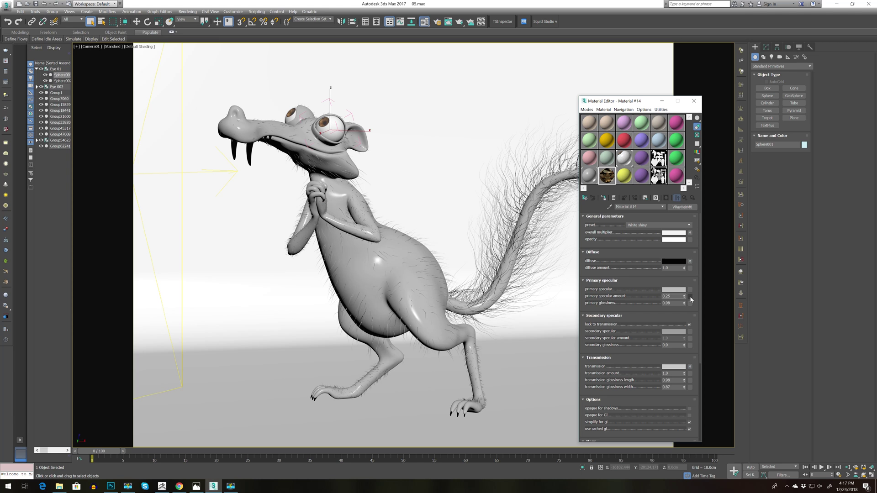
# Step: Raise the primary specular amount from 0.25 to 0.65
pyautogui.press('BackSpace')
pyautogui.press('BackSpace')
pyautogui.write('65')
pyautogui.press('Return')
# Step: Select the body, tail, leg, arm and head fur groups and assign Material #14 to them
pyautogui.moveTo(642, 255); pyautogui.dragTo(633, 241)
pyautogui.press('F4')
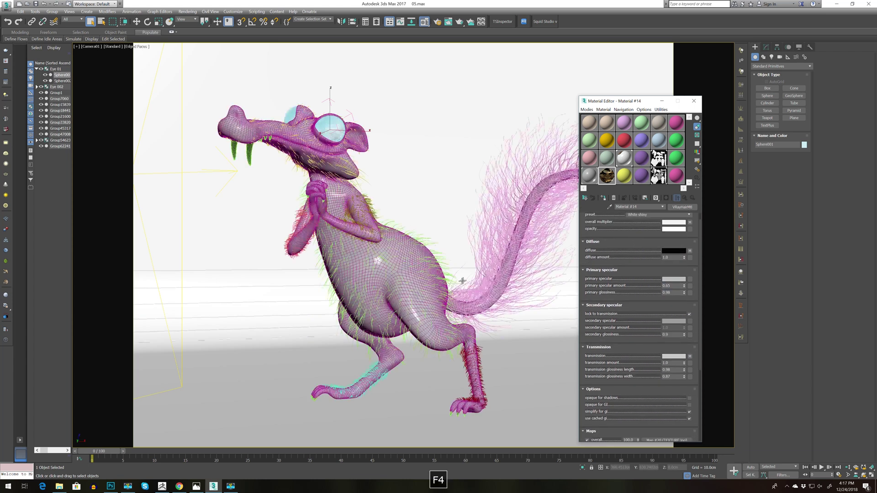
pyautogui.click(454, 279)
pyautogui.keyDown('ctrl'); pyautogui.click(453, 273); pyautogui.keyUp('ctrl')
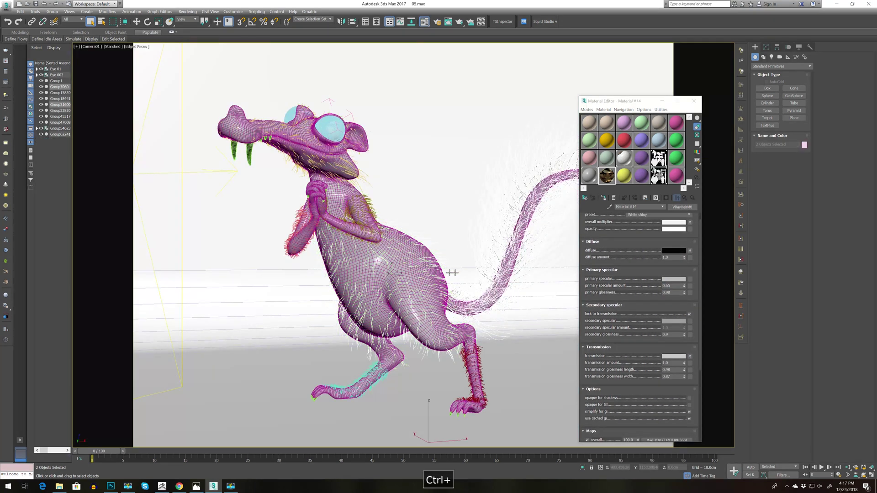
pyautogui.keyDown('ctrl'); pyautogui.click(480, 359); pyautogui.keyUp('ctrl')
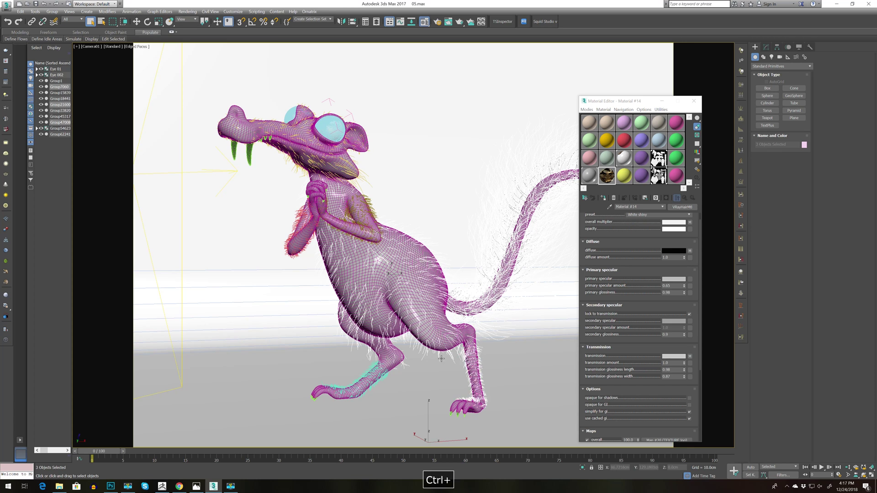
pyautogui.keyDown('ctrl'); pyautogui.click(383, 378); pyautogui.keyUp('ctrl')
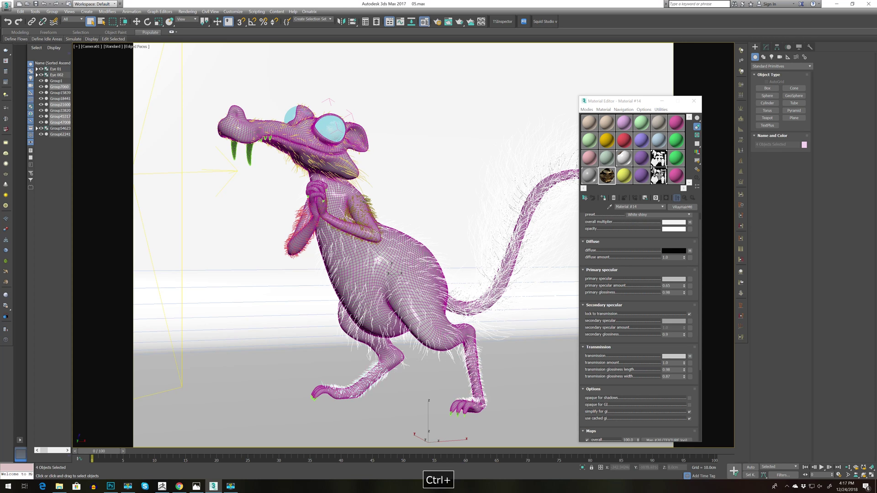
pyautogui.keyDown('ctrl'); pyautogui.click(338, 211); pyautogui.keyUp('ctrl')
pyautogui.keyDown('ctrl'); pyautogui.click(292, 223); pyautogui.keyUp('ctrl')
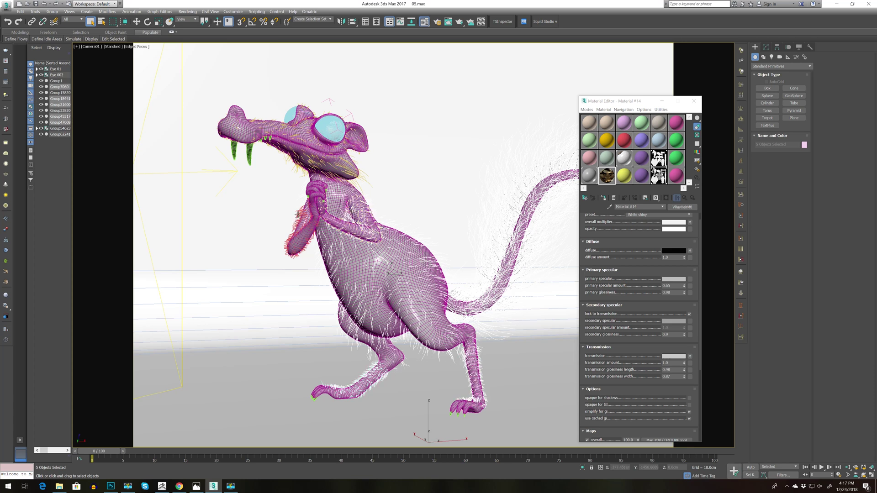
pyautogui.keyDown('ctrl'); pyautogui.click(360, 176); pyautogui.keyUp('ctrl')
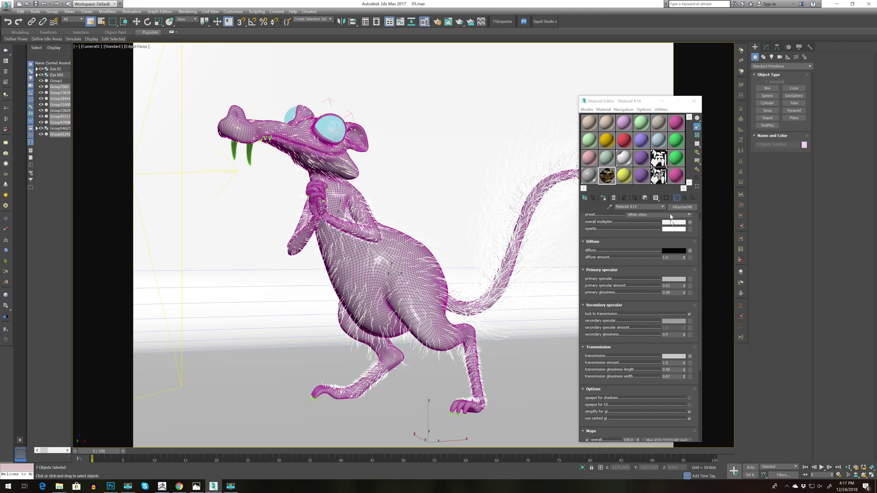
pyautogui.click(603, 198)
pyautogui.click(461, 292)
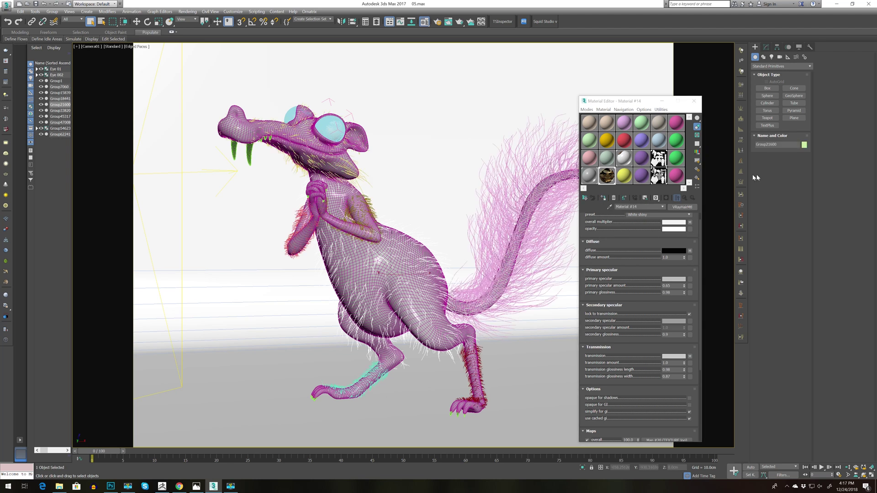
# Step: Isolate the squirrel's body object on its own
pyautogui.hotkey('alt', 'q')
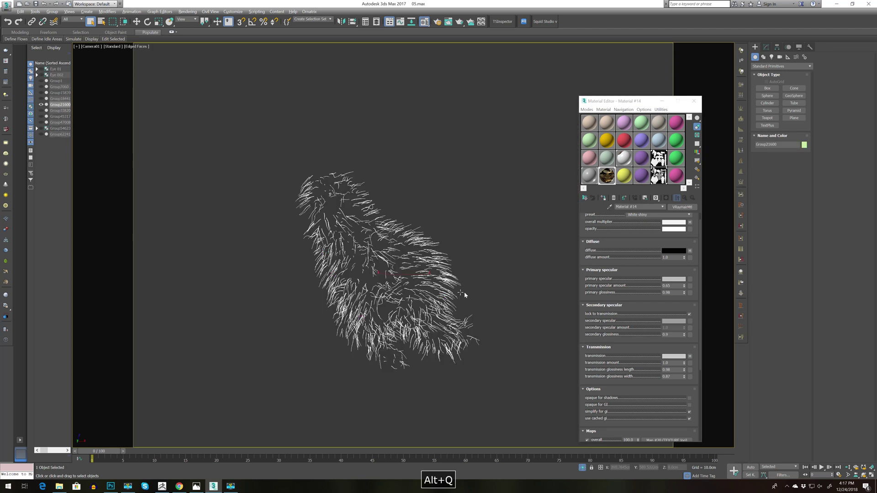
pyautogui.click(582, 467)
pyautogui.click(409, 293)
pyautogui.hotkey('alt', 'q')
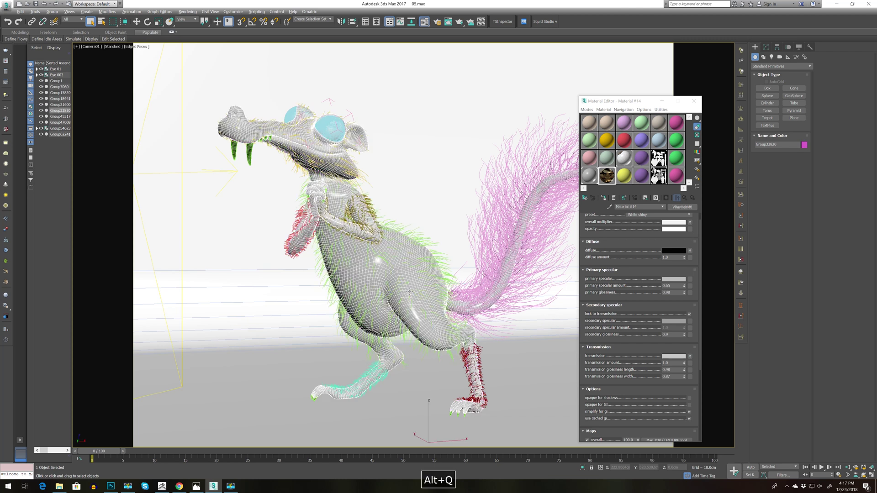
# Step: Turn Material #15 into a VRayFastSSS2 material using a Skin preset
pyautogui.click(624, 175)
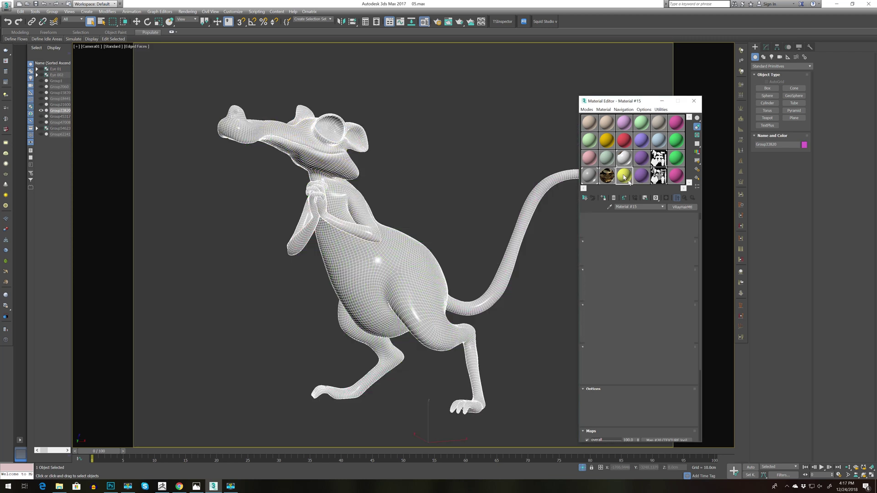
pyautogui.click(681, 207)
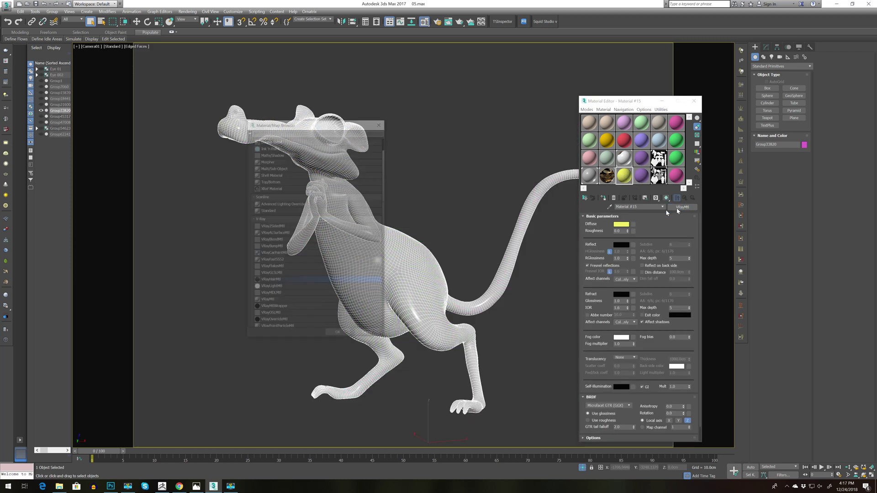
pyautogui.doubleClick(271, 261)
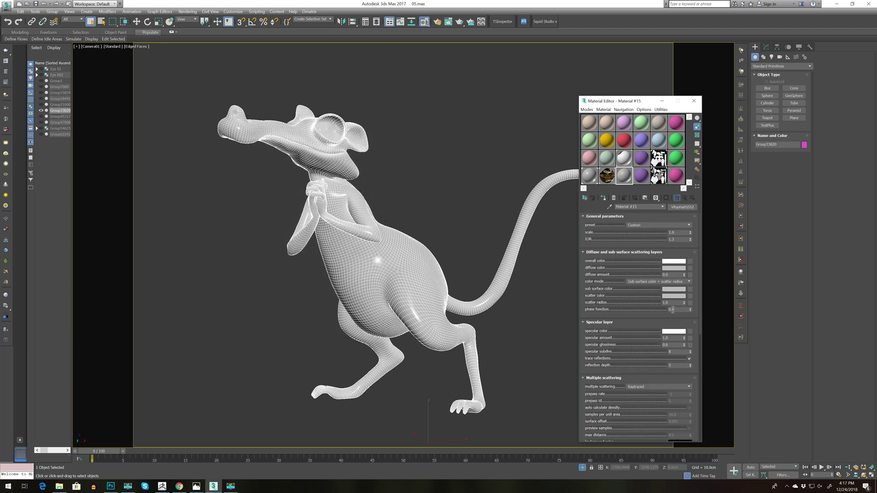
pyautogui.click(643, 226)
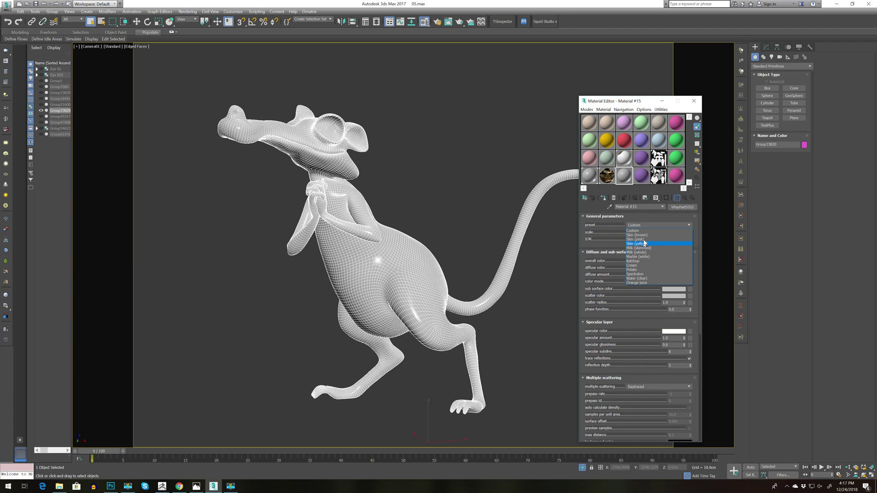
pyautogui.click(645, 243)
pyautogui.scroll(-5, 679, 261)
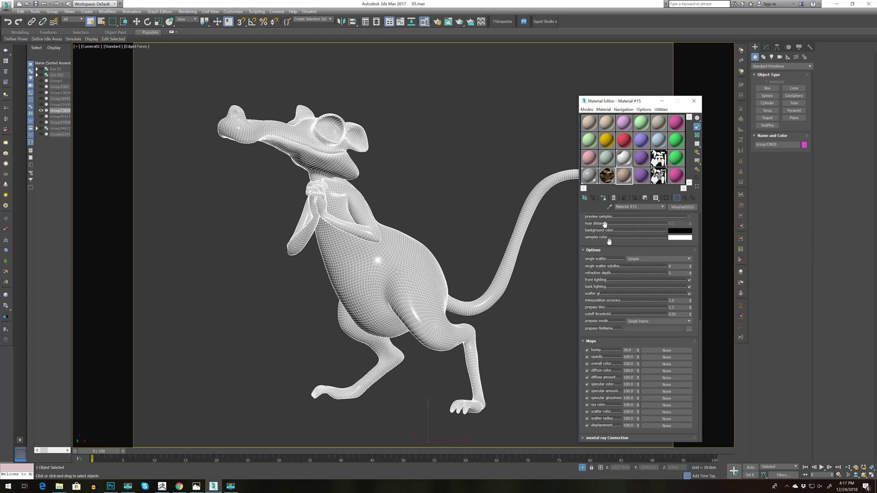
pyautogui.click(607, 175)
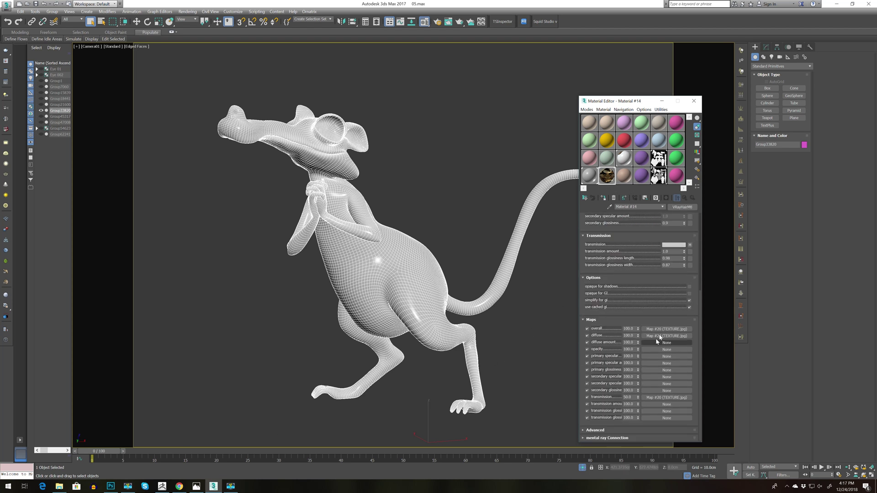
# Step: Paste the texture map into the skin material's sss, overall and diffuse colour slots
pyautogui.click(625, 178)
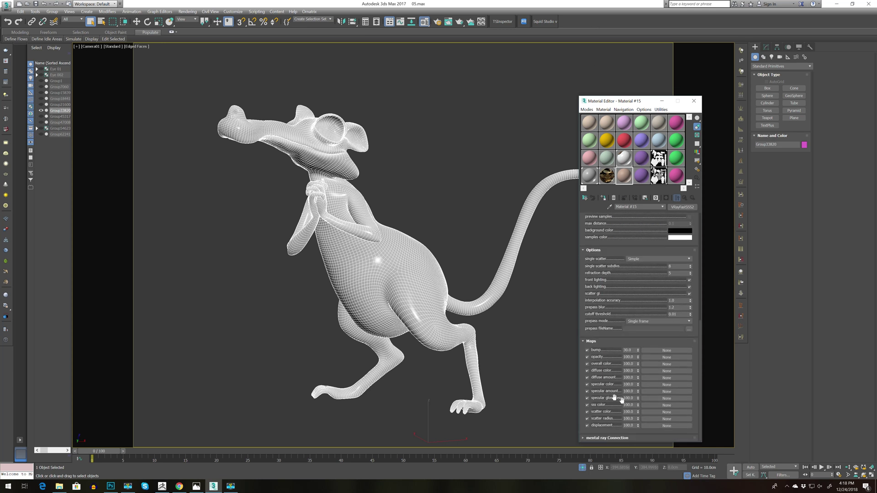
pyautogui.rightClick(659, 408)
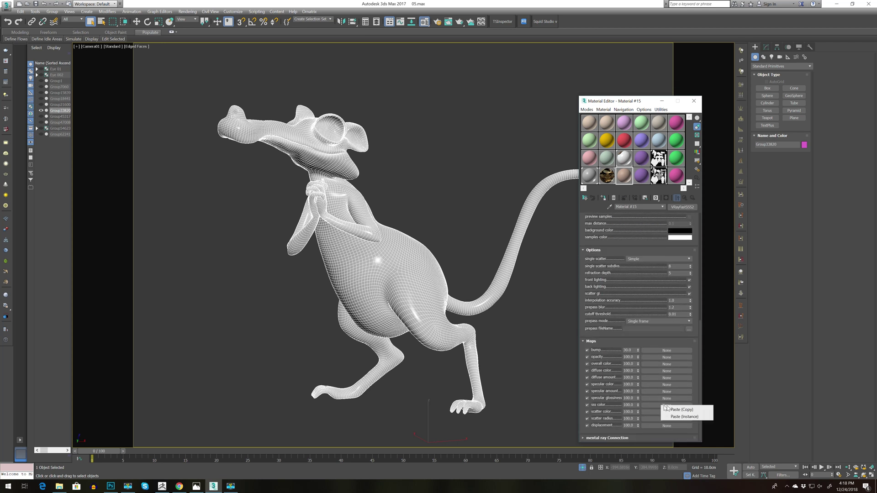
pyautogui.click(676, 413)
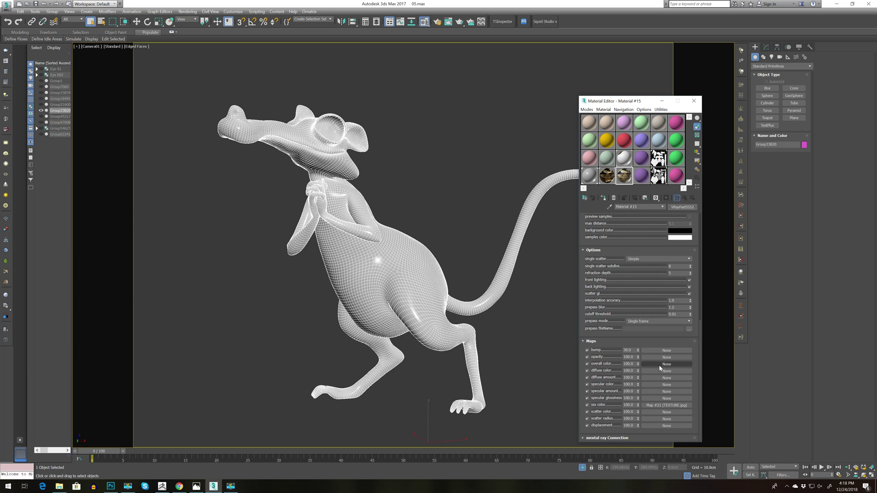
pyautogui.rightClick(659, 365)
pyautogui.click(672, 368)
pyautogui.rightClick(661, 371)
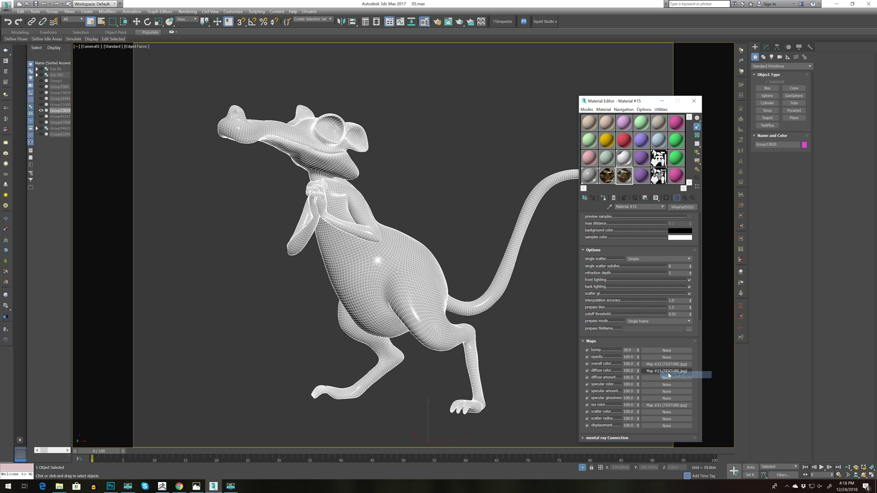
pyautogui.click(670, 375)
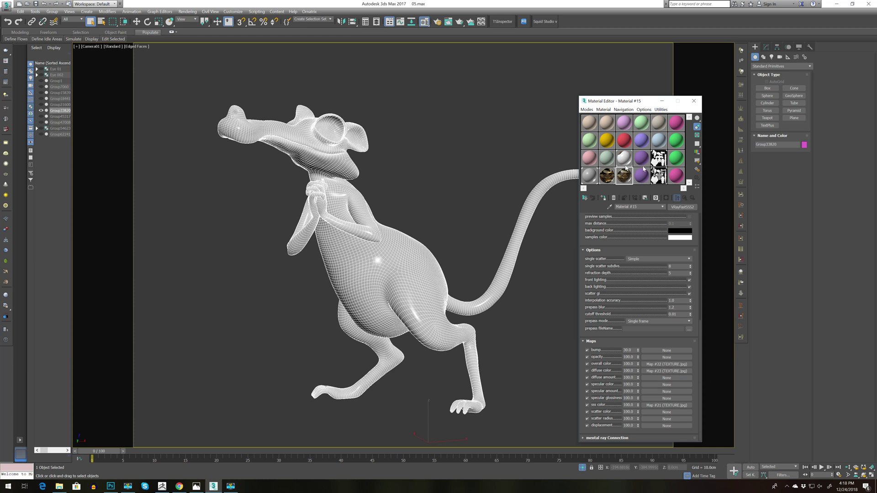
# Step: Assign the skin material to the body and unhide the rest of the scene
pyautogui.click(603, 197)
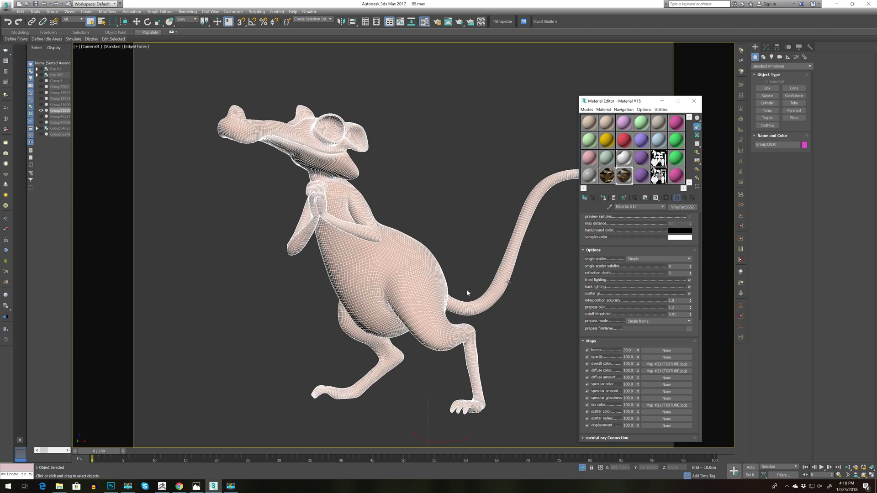
pyautogui.click(583, 467)
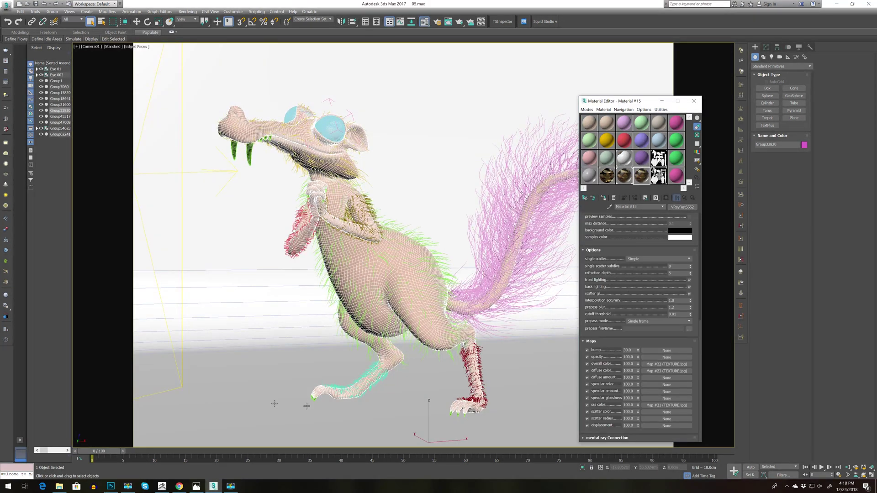
pyautogui.click(59, 487)
# Step: Load Tooths.jpg as overall colour and instance it into diffuse and sss colour
pyautogui.moveTo(253, 189); pyautogui.dragTo(677, 366)
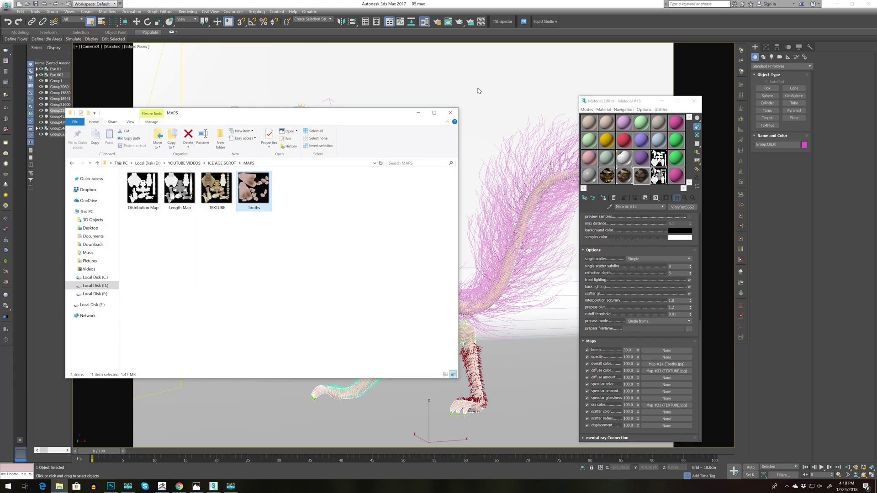
pyautogui.click(419, 112)
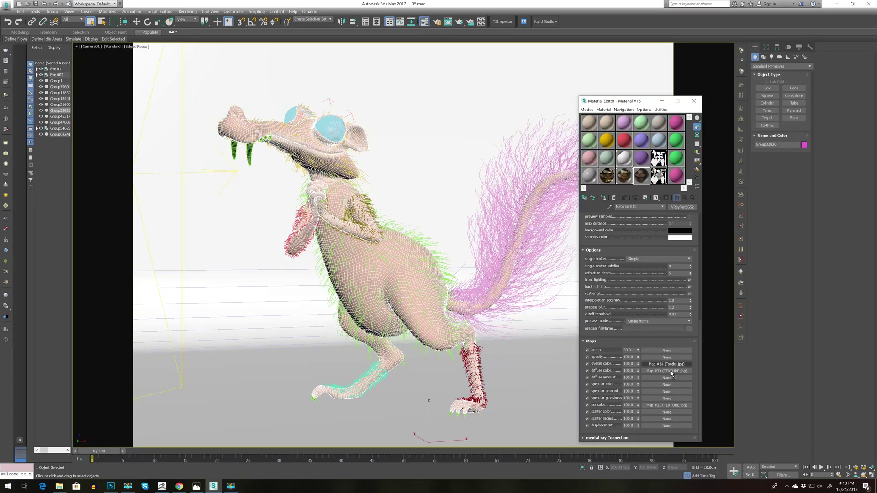
pyautogui.moveTo(667, 364); pyautogui.dragTo(668, 371)
pyautogui.click(621, 283)
pyautogui.moveTo(674, 405); pyautogui.dragTo(674, 405)
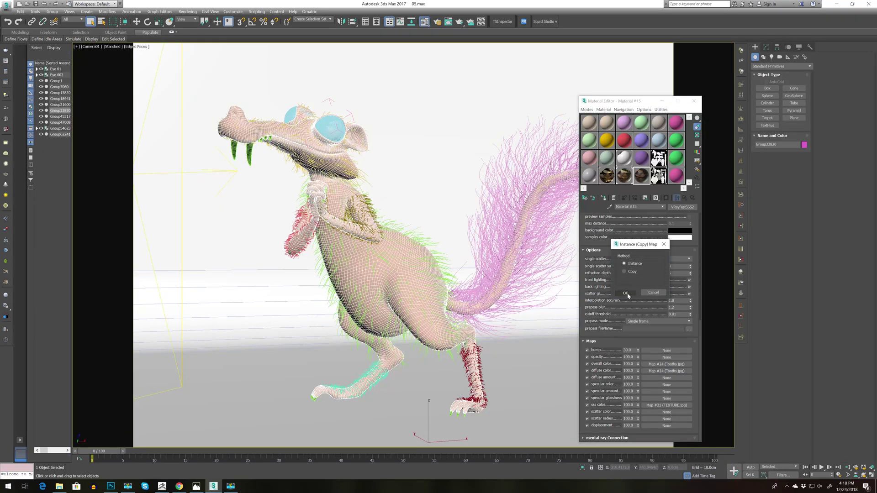
pyautogui.click(621, 284)
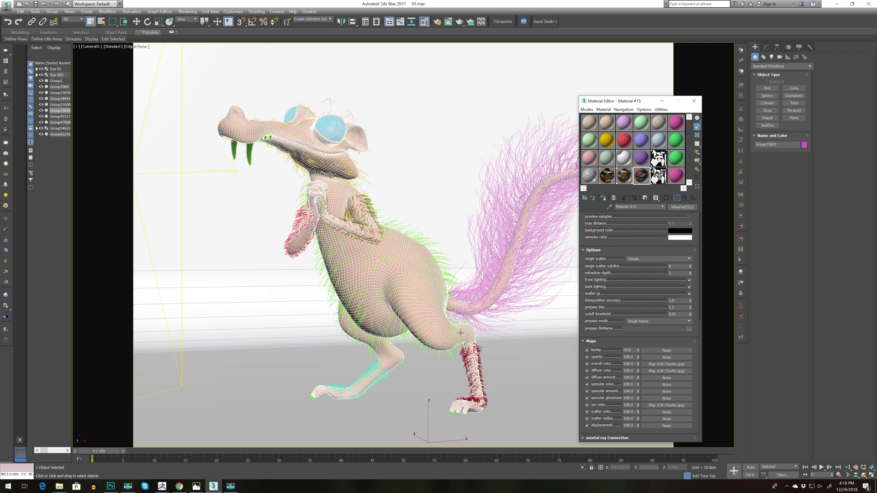
# Step: Assign the skin material to Group1 as a renamed copy
pyautogui.click(313, 221)
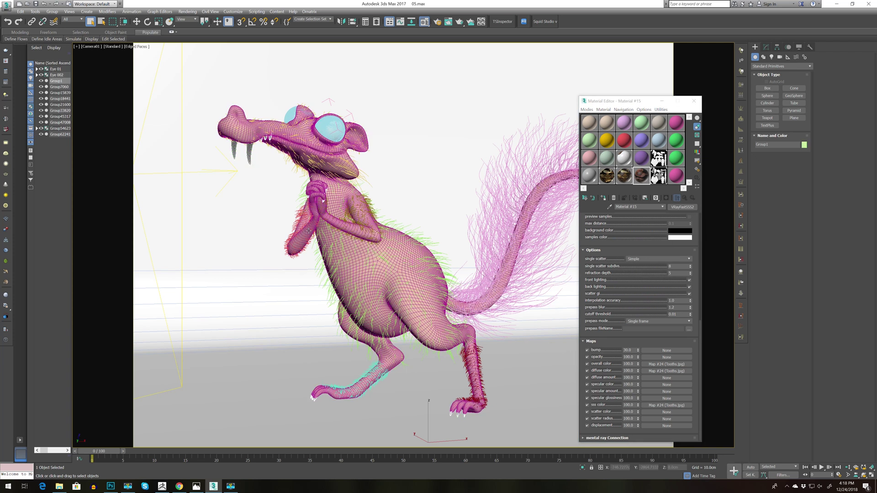
pyautogui.press('F4')
pyautogui.press('F4')
pyautogui.click(603, 198)
pyautogui.click(439, 239)
pyautogui.doubleClick(439, 254)
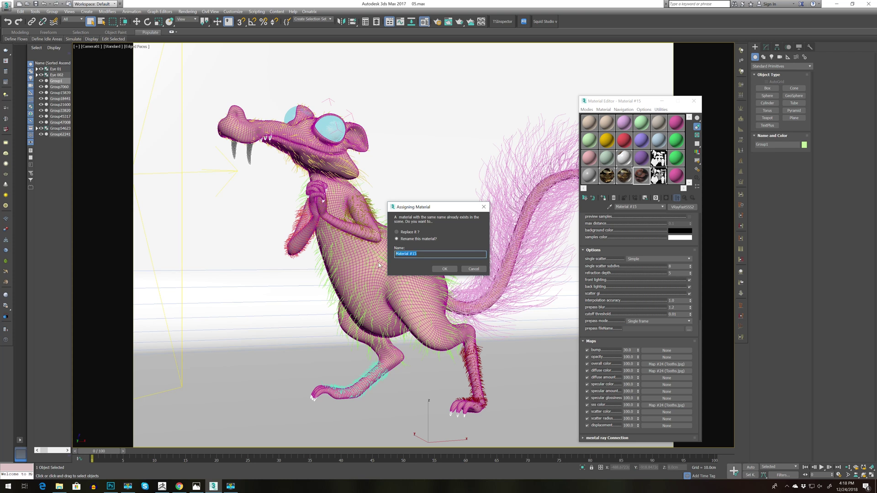
pyautogui.write('t')
pyautogui.press('Return')
# Step: Rotate the Tooths.jpg overall colour map to a U angle of 180
pyautogui.click(667, 365)
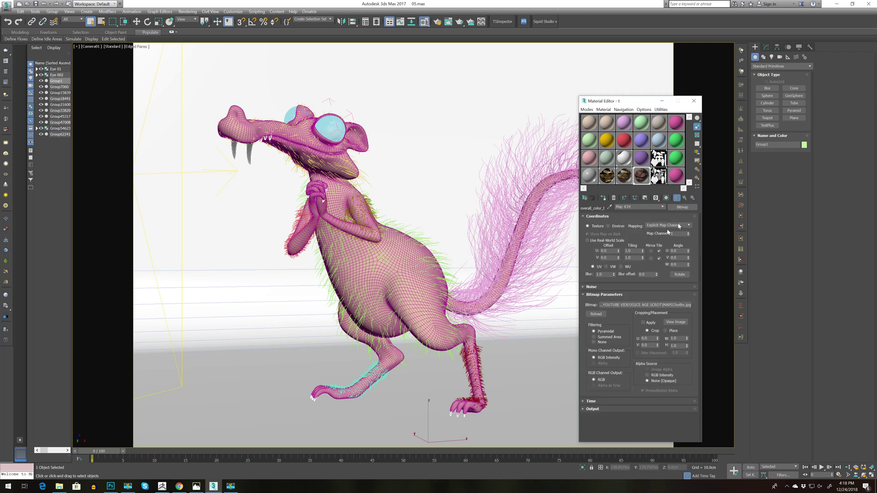
pyautogui.click(675, 252)
pyautogui.write('180')
pyautogui.press('Return')
pyautogui.click(624, 176)
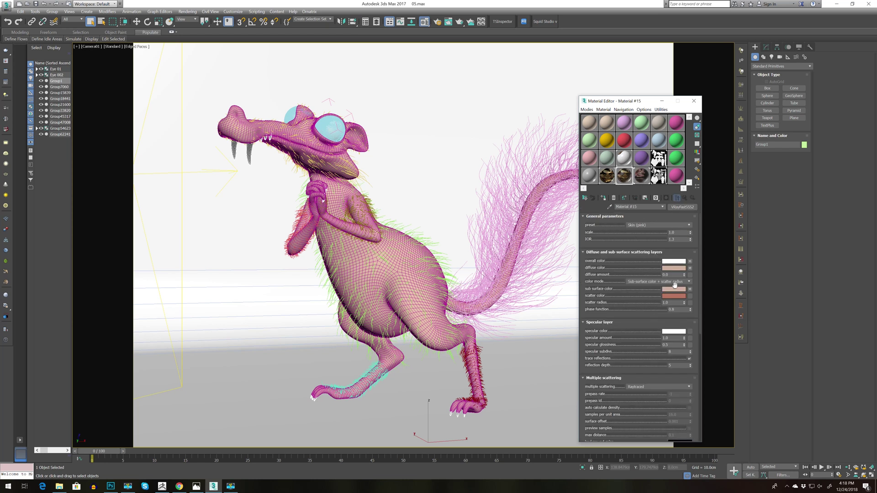
# Step: Show the Tooths map shaded in the viewport and turn off edged faces
pyautogui.click(690, 289)
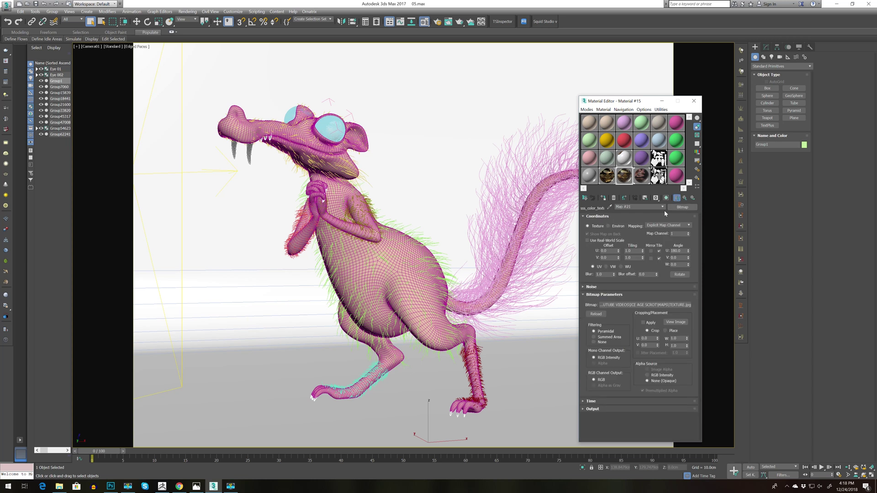
pyautogui.click(641, 176)
pyautogui.click(666, 198)
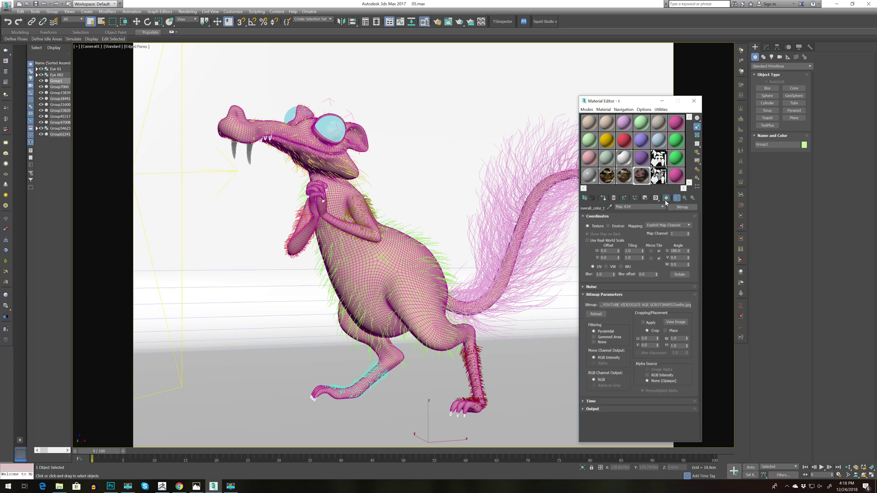
pyautogui.press('F4')
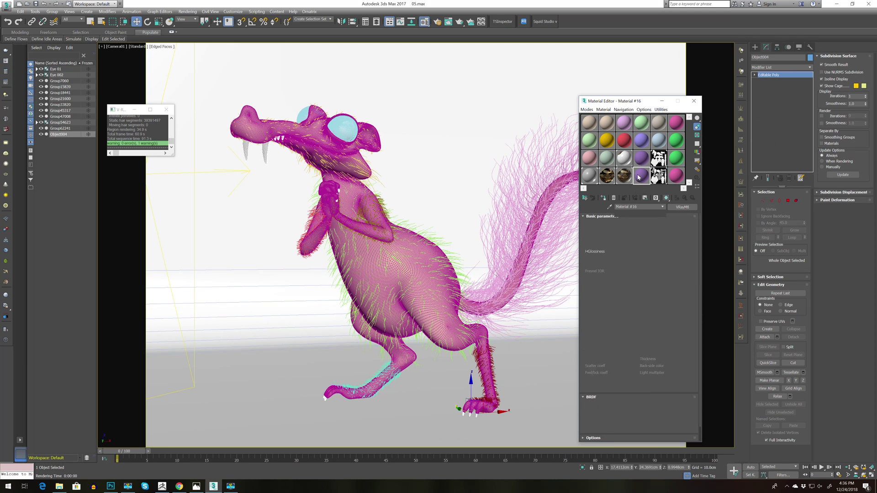
# Step: Copy the skin material over Material #16 and load Tooths.jpg into its overall colour
pyautogui.moveTo(625, 176); pyautogui.dragTo(641, 176)
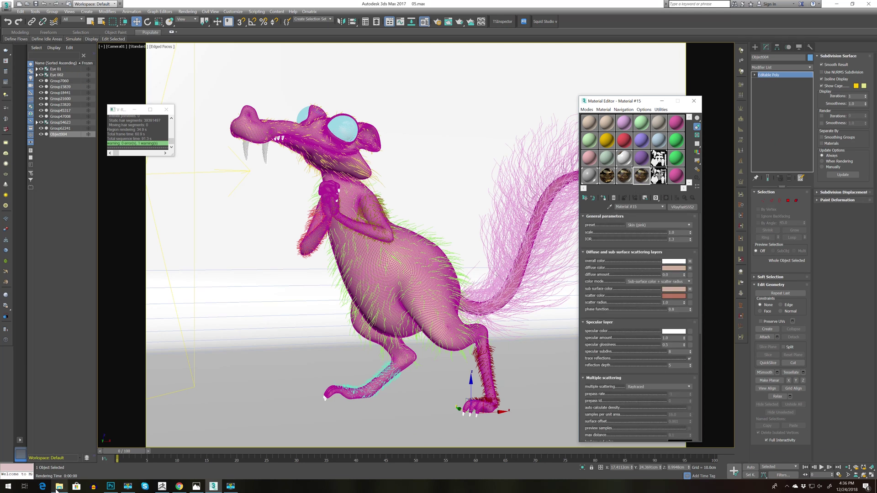
pyautogui.click(59, 486)
pyautogui.moveTo(253, 188); pyautogui.dragTo(690, 262)
pyautogui.moveTo(640, 315); pyautogui.dragTo(636, 234)
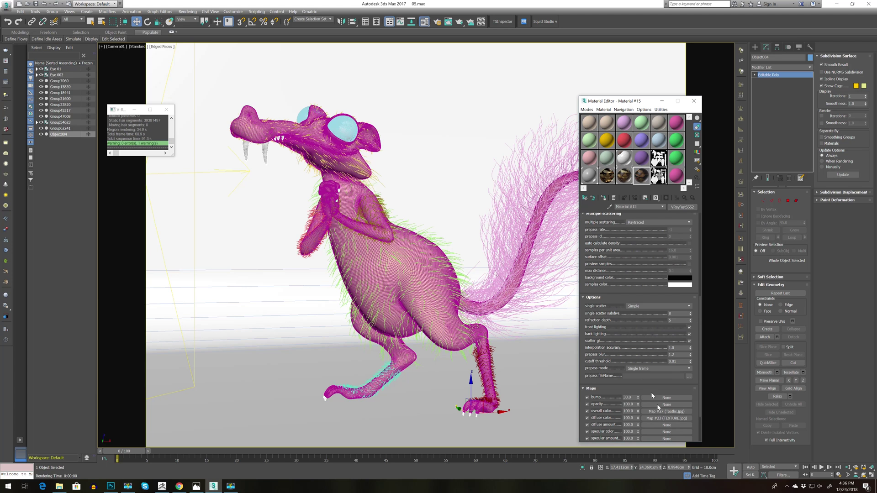
pyautogui.moveTo(666, 421); pyautogui.dragTo(665, 421)
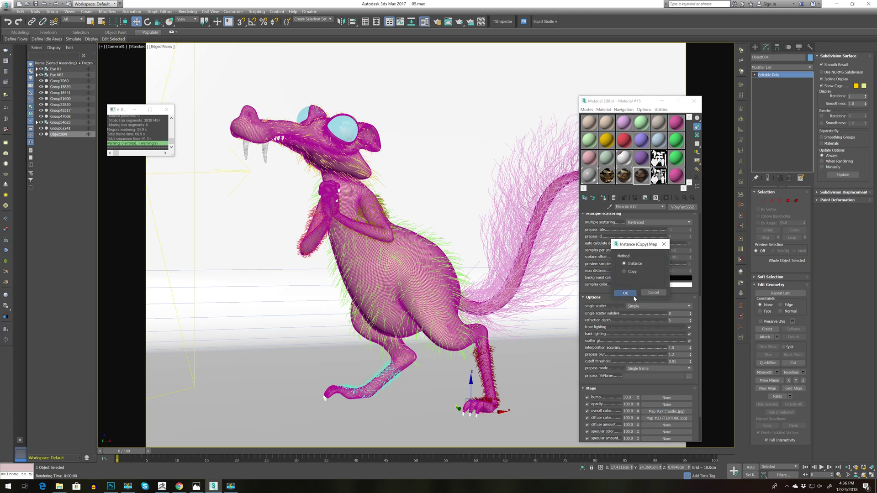
pyautogui.click(634, 296)
# Step: Copy the Tooths.jpg diffuse map into the sss colour slot
pyautogui.scroll(-3, 661, 369)
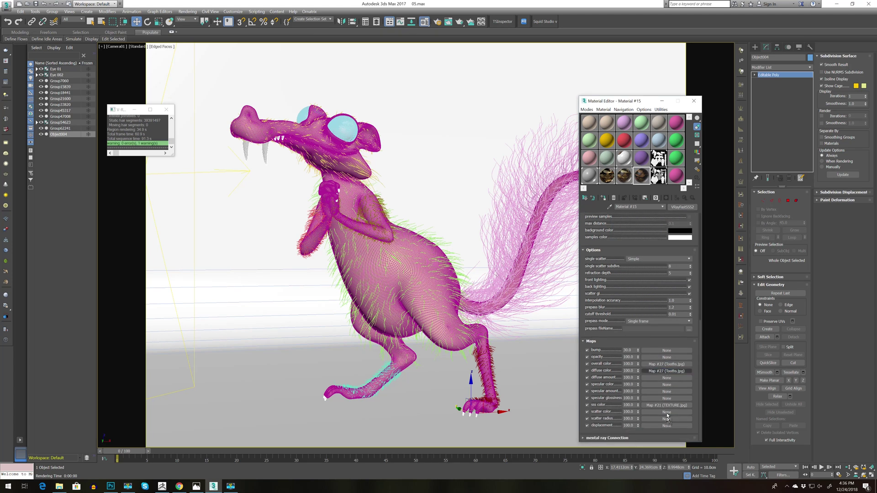
pyautogui.moveTo(668, 408); pyautogui.dragTo(667, 405)
pyautogui.click(635, 299)
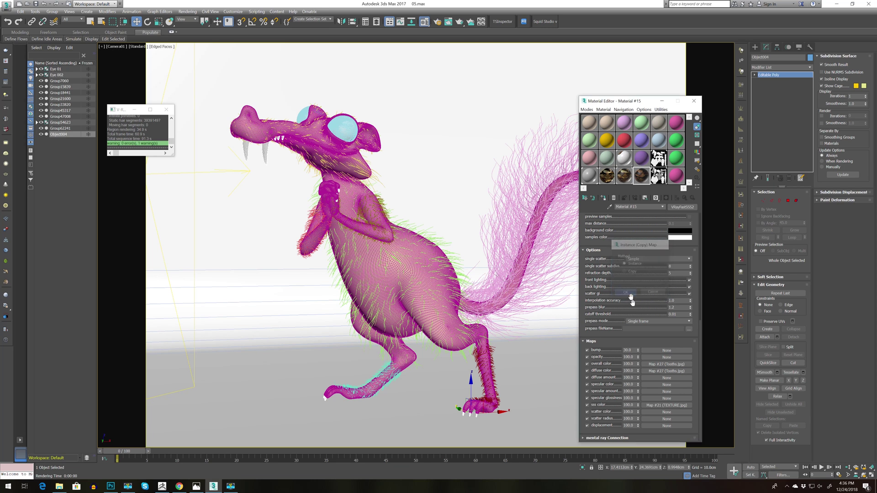
# Step: Rotate the overall colour map to a U angle of 180
pyautogui.click(666, 364)
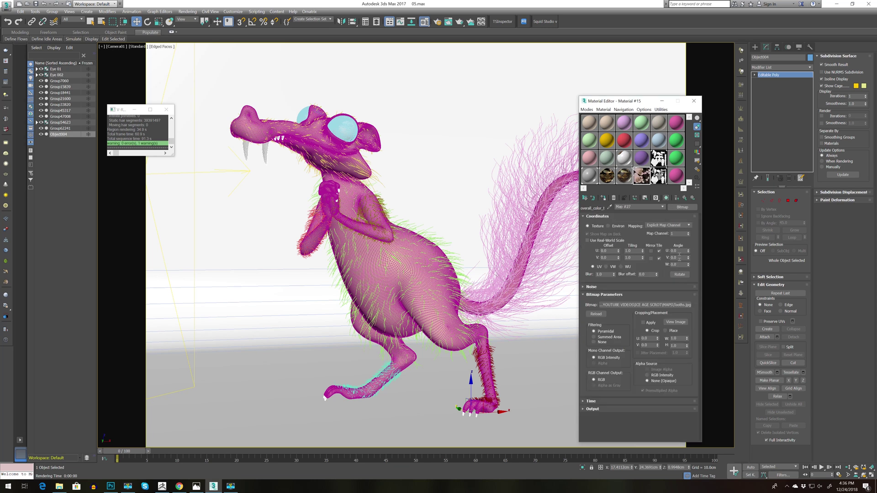
pyautogui.write('180')
pyautogui.press('Return')
pyautogui.click(294, 163)
# Step: Assign the material to the body as a renamed copy
pyautogui.click(603, 198)
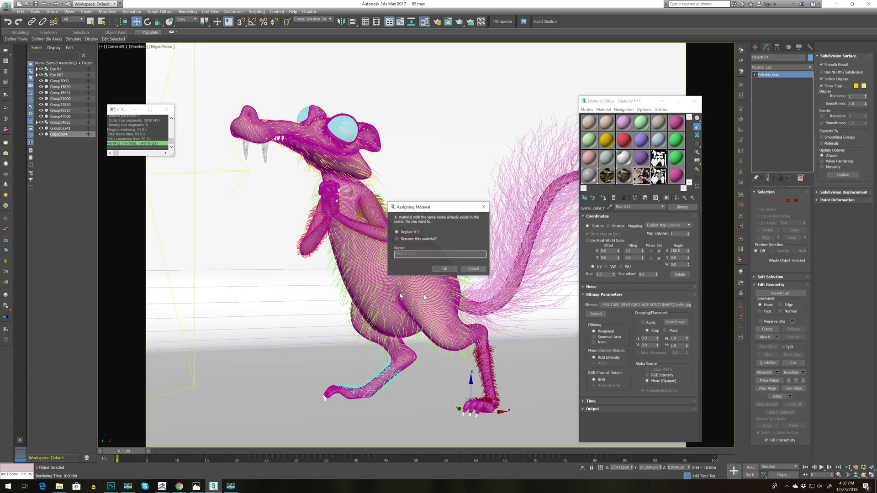
pyautogui.click(413, 240)
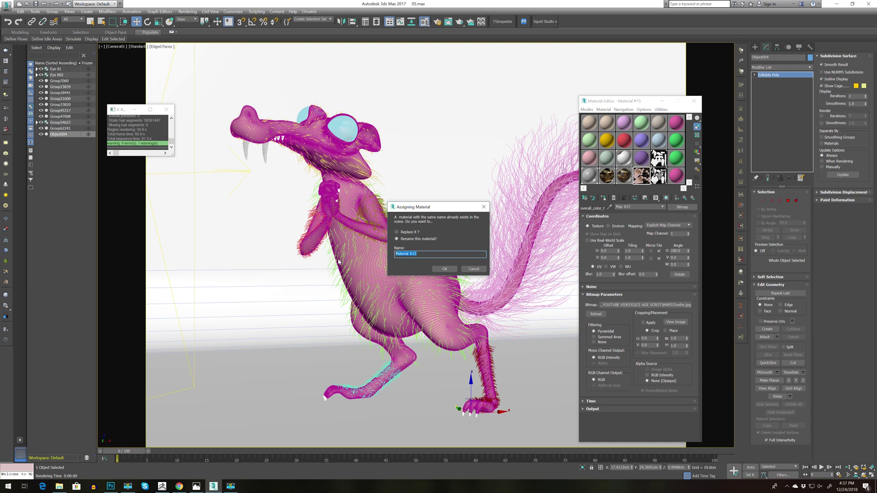
pyautogui.write('T')
pyautogui.press('Return')
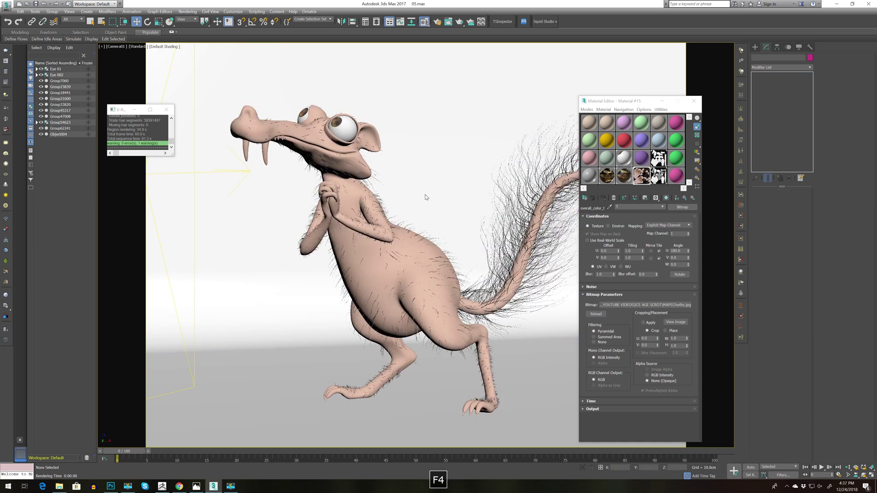
# Step: Reopen the V-Ray frame buffer and re-render the squirrel so its shaded fur, skin and tail appear
pyautogui.rightClick(425, 197)
pyautogui.click(457, 255)
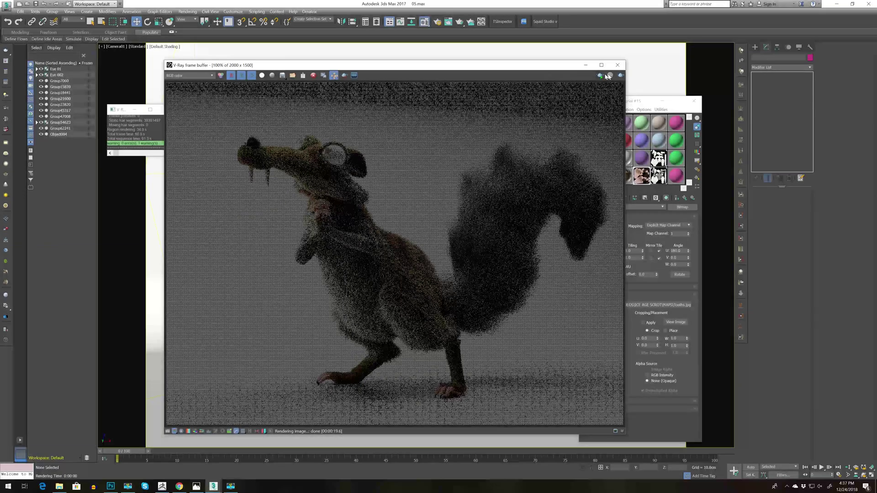
pyautogui.click(621, 75)
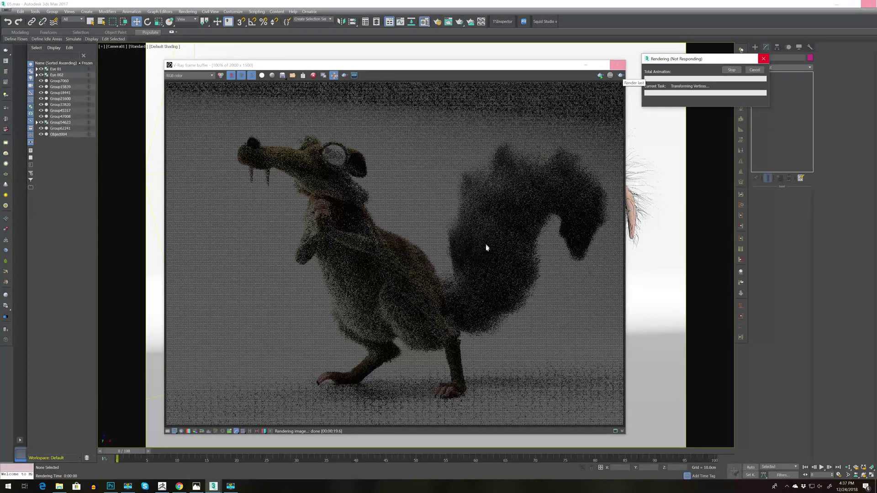
pyautogui.click(230, 486)
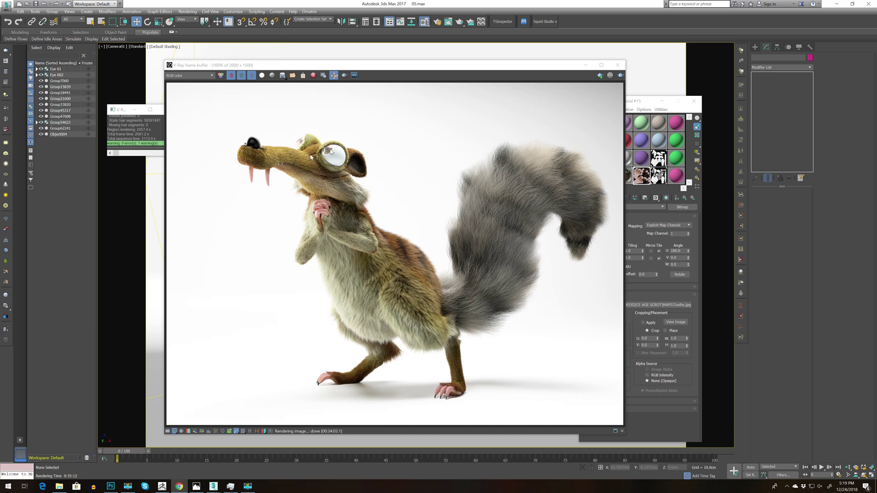
pyautogui.scroll(1, 451, 365)
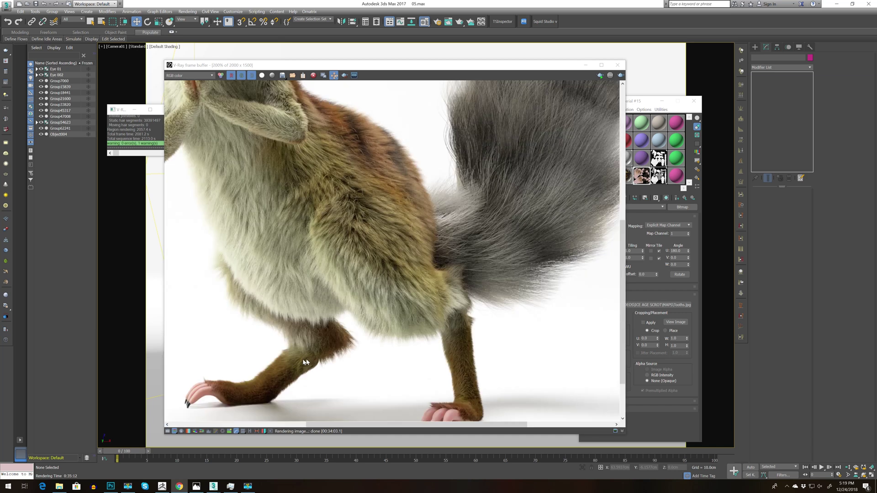
pyautogui.moveTo(253, 145); pyautogui.dragTo(391, 316, button='middle')
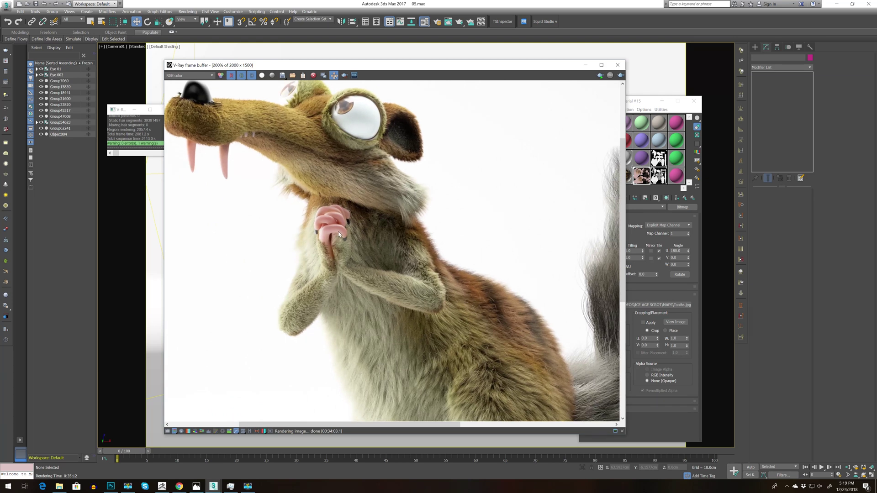
pyautogui.scroll(1, 338, 234)
pyautogui.scroll(-1, 330, 219)
pyautogui.moveTo(266, 141); pyautogui.dragTo(287, 189, button='middle')
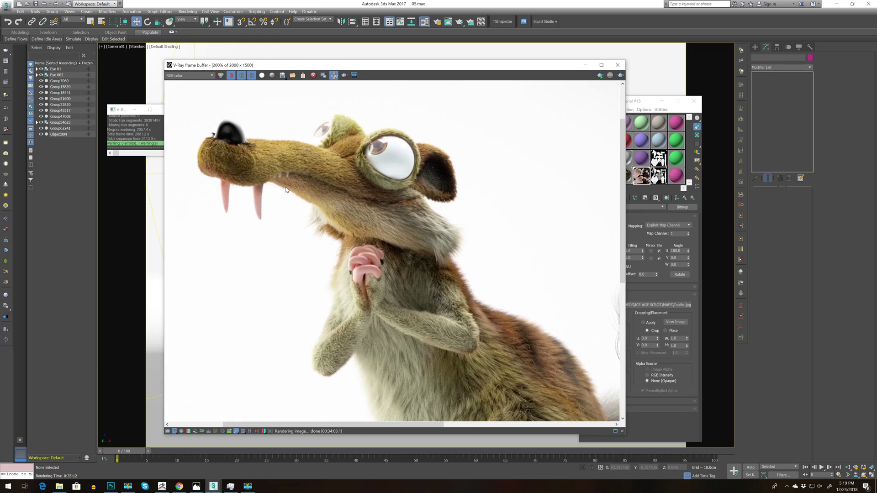
pyautogui.scroll(1, 251, 190)
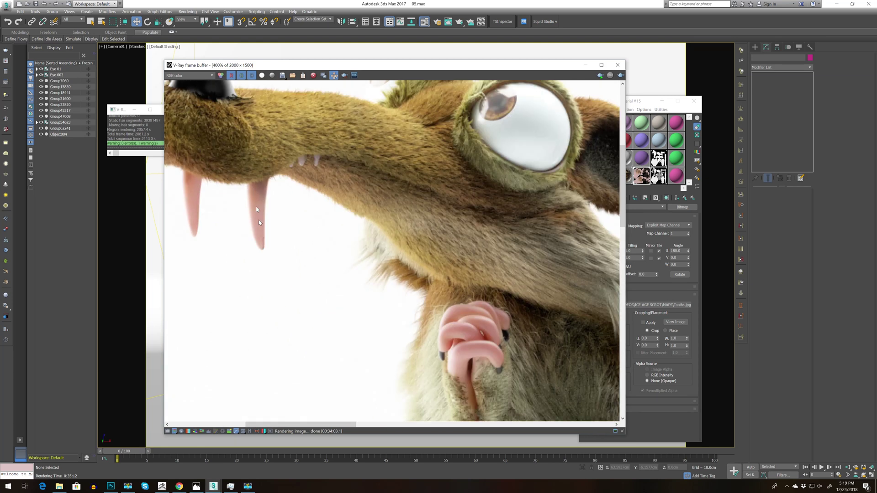
pyautogui.scroll(-1, 259, 217)
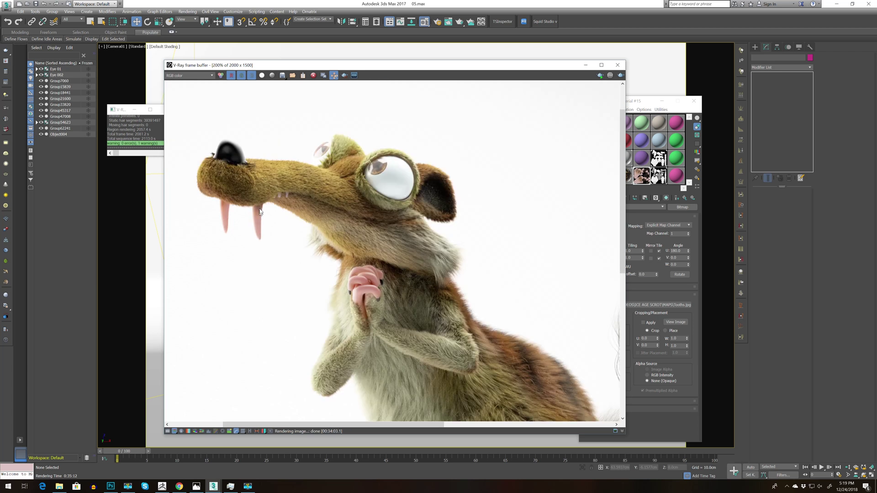
pyautogui.moveTo(430, 227); pyautogui.dragTo(411, 248, button='middle')
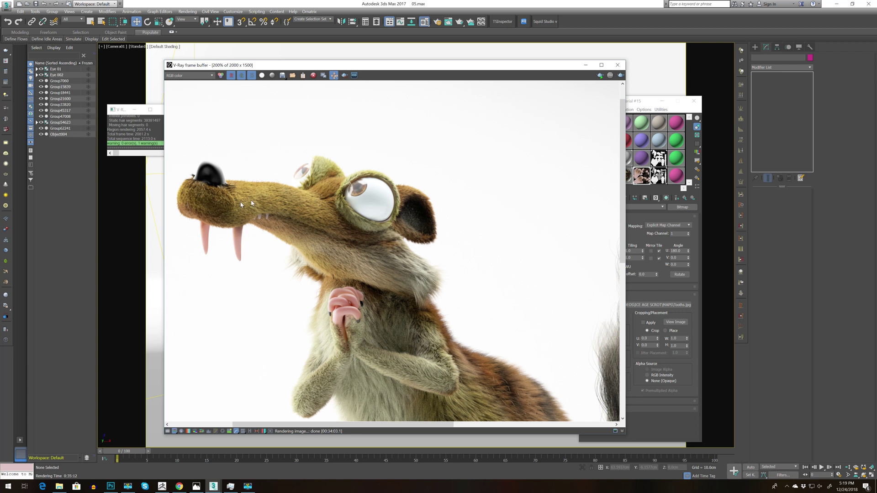
pyautogui.scroll(-1, 362, 289)
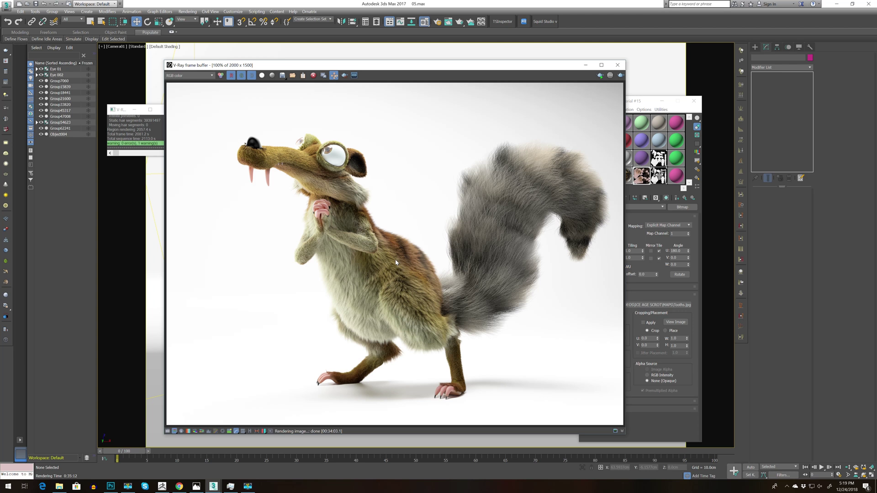
# Step: Enable a Curve correction in the VFB and bow the curve upward to brighten the squirrel render
pyautogui.click(170, 432)
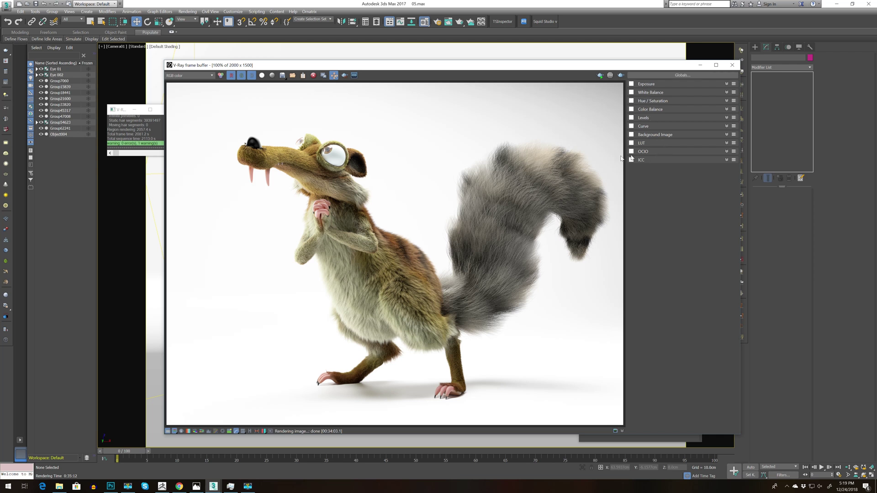
pyautogui.click(637, 127)
pyautogui.click(646, 128)
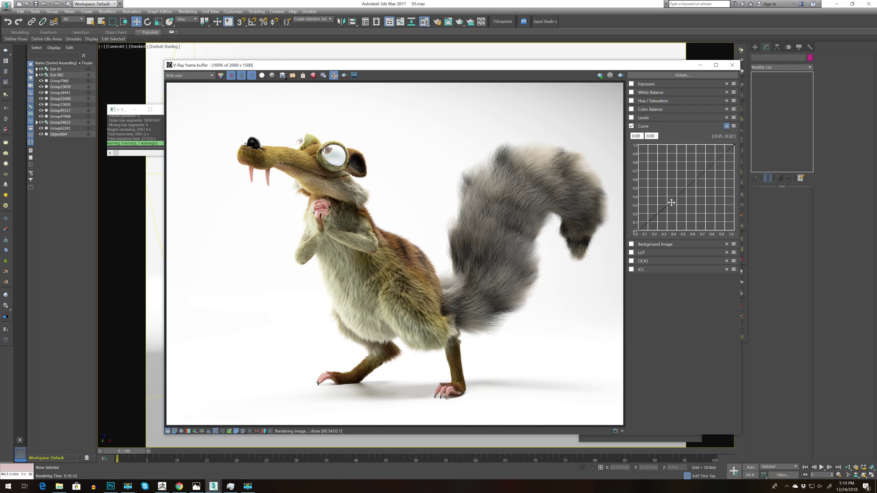
pyautogui.moveTo(671, 203); pyautogui.dragTo(662, 205)
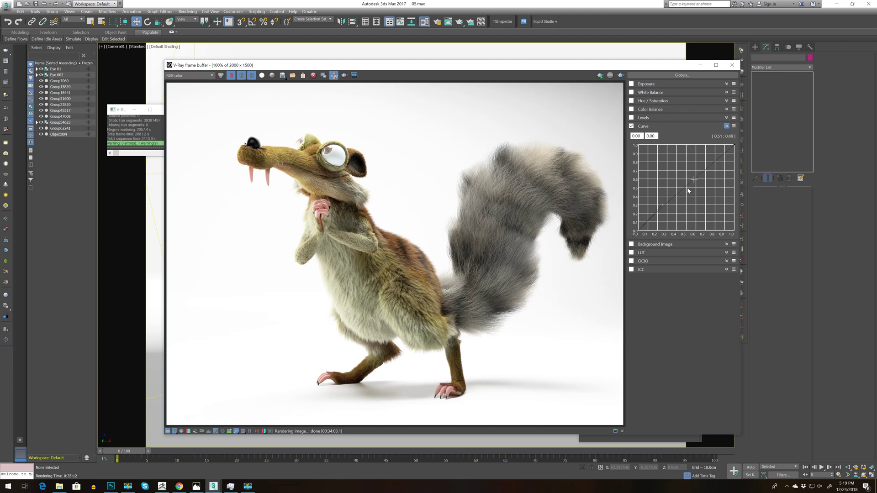
pyautogui.click(733, 146)
pyautogui.moveTo(697, 166); pyautogui.dragTo(668, 162)
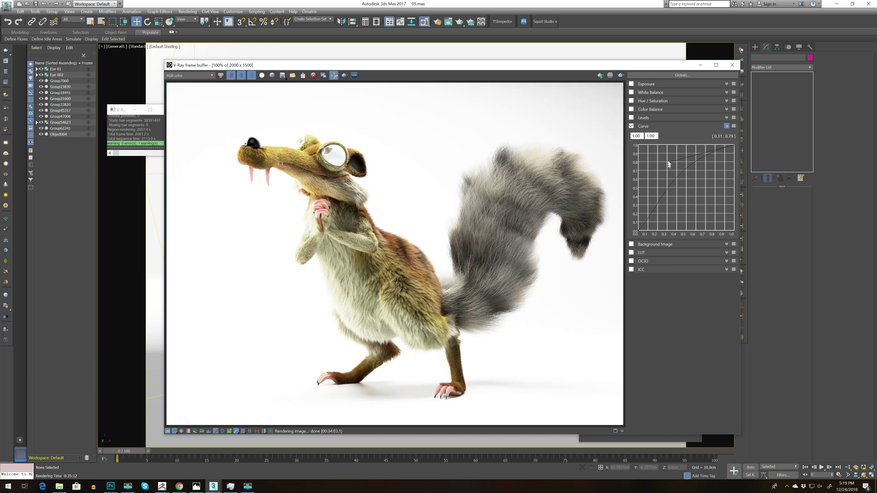
pyautogui.click(644, 110)
# Step: Shift the Color Balance sliders toward Green on Magenta-Green and toward Blue on Yellow-Blue
pyautogui.click(632, 110)
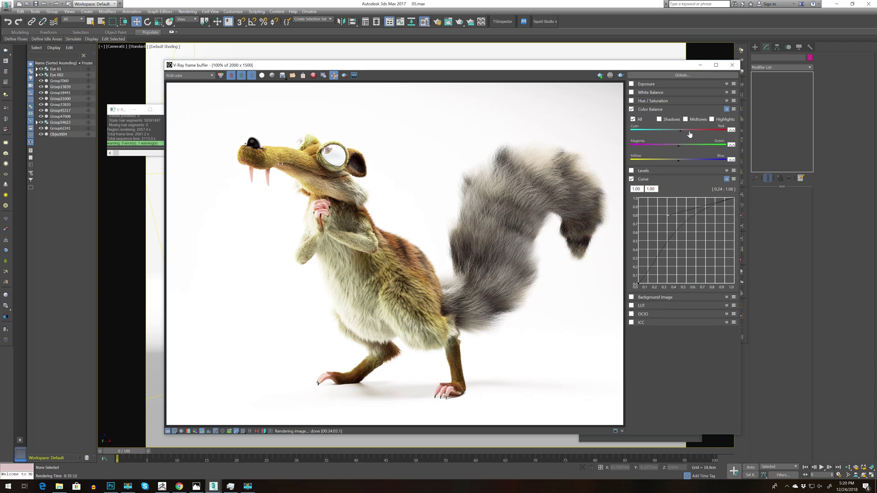
pyautogui.moveTo(679, 145)
pyautogui.mouseDown()
pyautogui.moveTo(688, 149)
pyautogui.moveTo(671, 133)
pyautogui.moveTo(653, 133)
pyautogui.moveTo(702, 133)
pyautogui.moveTo(695, 133)
pyautogui.moveTo(694, 149)
pyautogui.moveTo(676, 150)
pyautogui.moveTo(688, 149)
pyautogui.mouseUp()
pyautogui.moveTo(683, 163)
pyautogui.mouseDown()
pyautogui.moveTo(691, 164)
pyautogui.moveTo(681, 165)
pyautogui.mouseUp()
# Step: Enable Hue / Saturation and set Hue to 2.5
pyautogui.click(633, 101)
pyautogui.click(648, 101)
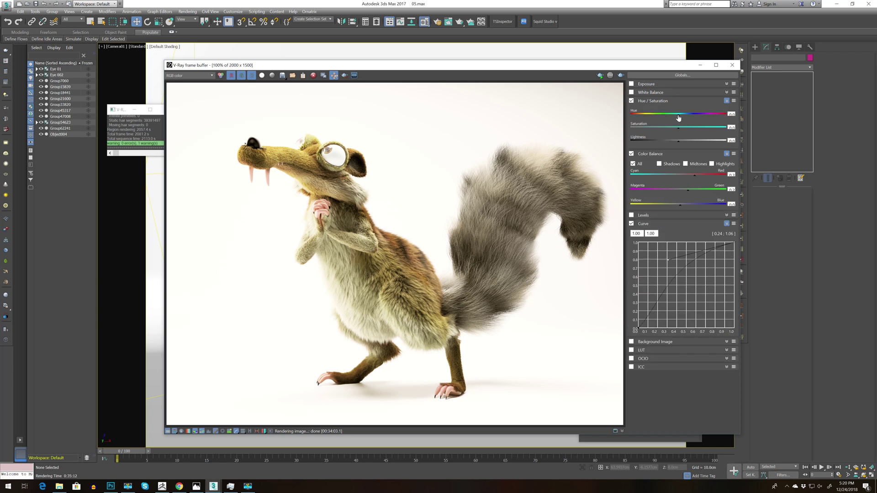
pyautogui.moveTo(679, 119); pyautogui.dragTo(680, 118)
# Step: Enable an Exposure correction and make a small exposure adjustment, settling slightly darker
pyautogui.click(632, 93)
pyautogui.click(632, 92)
pyautogui.click(631, 84)
pyautogui.click(646, 84)
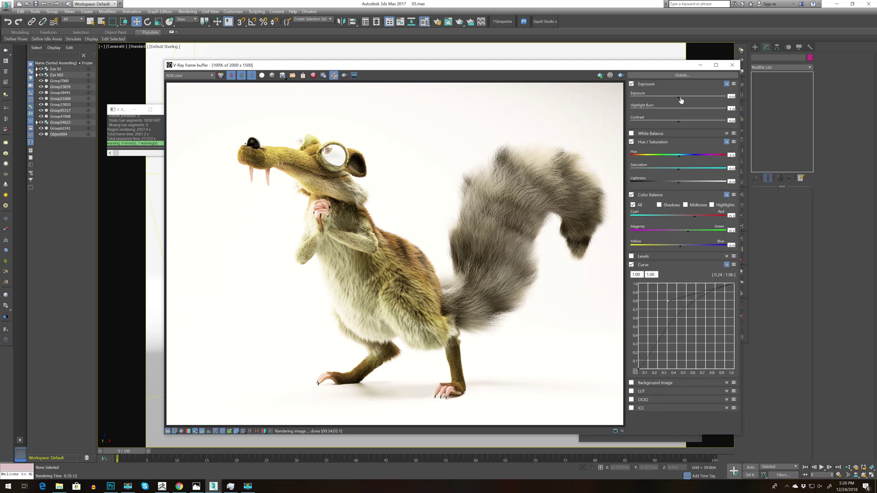
pyautogui.moveTo(680, 100); pyautogui.dragTo(683, 100)
pyautogui.moveTo(682, 99)
pyautogui.mouseDown()
pyautogui.moveTo(689, 100)
pyautogui.moveTo(662, 101)
pyautogui.moveTo(677, 102)
pyautogui.mouseUp()
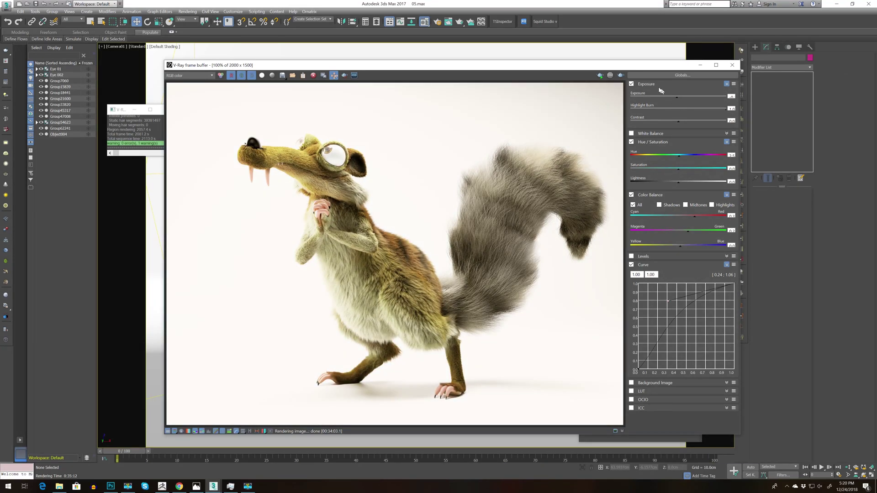
# Step: Compare the render with Exposure, Hue/Saturation, Color Balance and Curve each switched off and back on
pyautogui.click(633, 84)
pyautogui.click(632, 84)
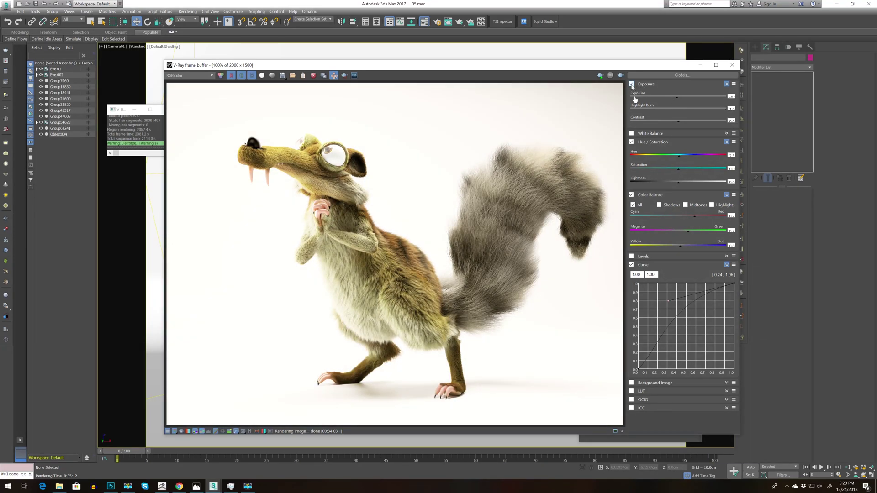
pyautogui.click(632, 142)
pyautogui.click(632, 142)
pyautogui.click(633, 194)
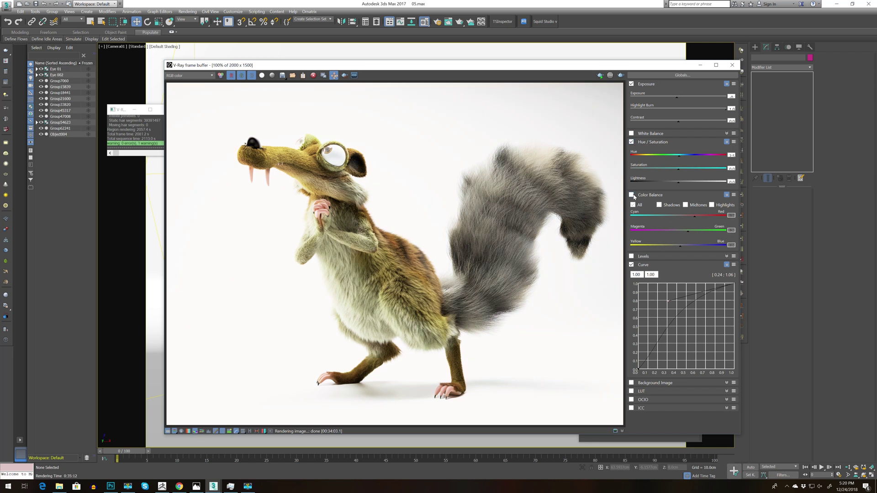
pyautogui.click(633, 195)
pyautogui.click(633, 265)
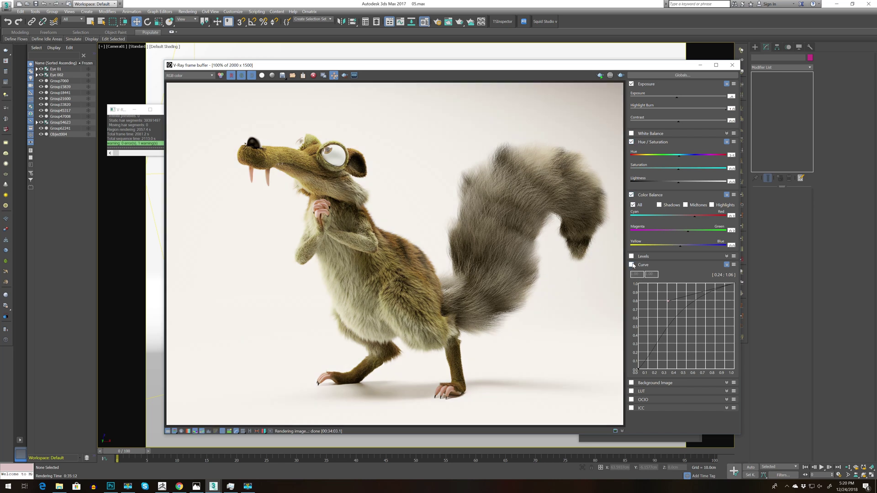
pyautogui.click(632, 265)
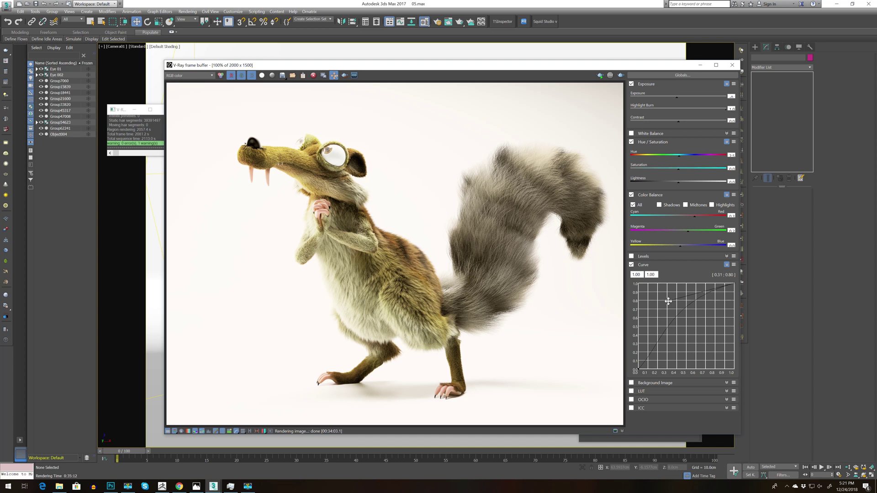
# Step: Lower the curve point to about 0.28 / 0.71 so the render is less brightened, then inspect it zoomed
pyautogui.moveTo(668, 301); pyautogui.dragTo(680, 304)
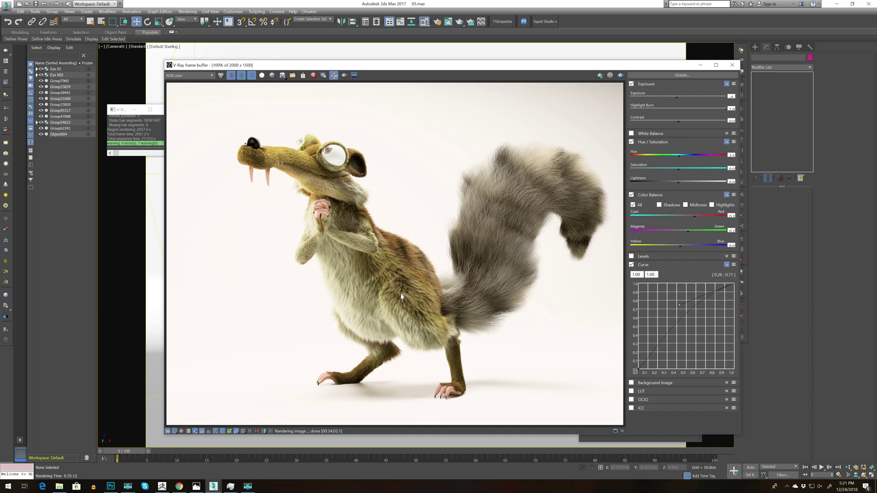
pyautogui.scroll(-2, 430, 339)
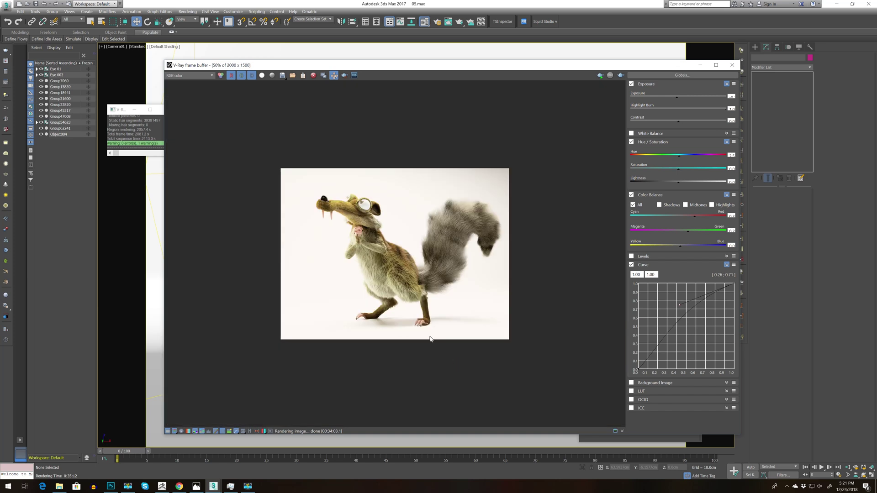
pyautogui.scroll(2, 412, 304)
pyautogui.scroll(2, 338, 146)
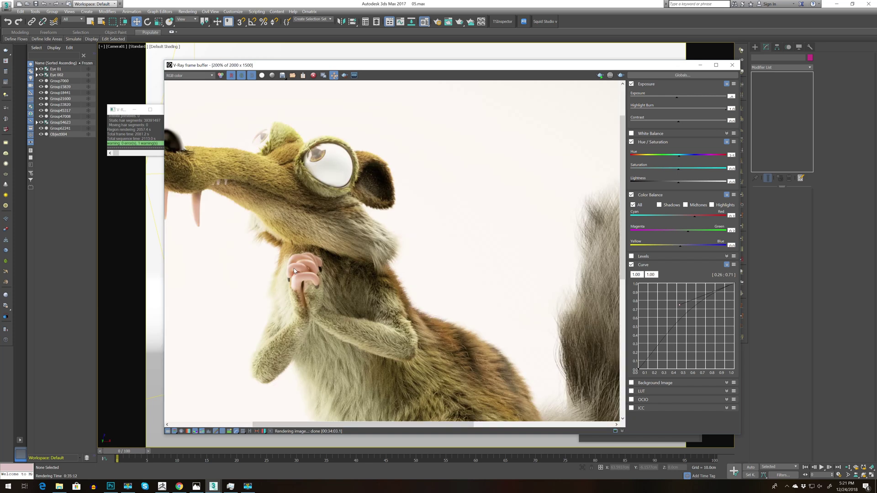
pyautogui.scroll(-2, 295, 272)
pyautogui.scroll(3, 550, 217)
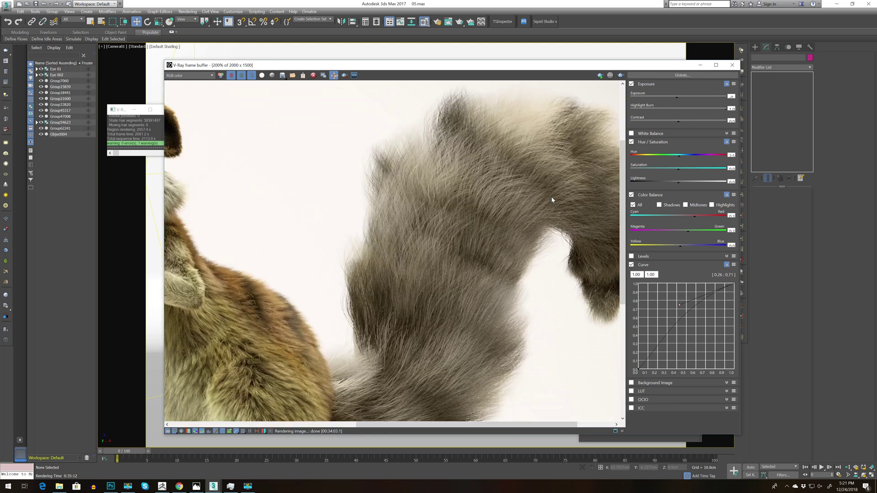
pyautogui.scroll(-3, 441, 239)
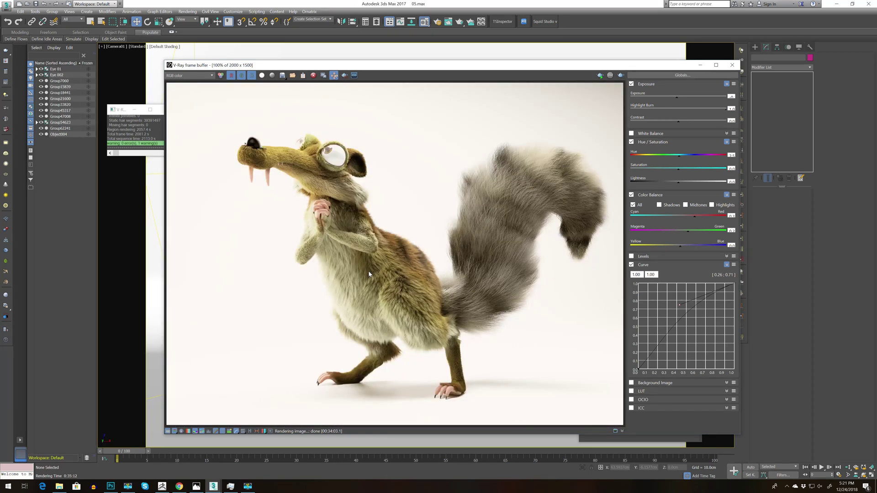